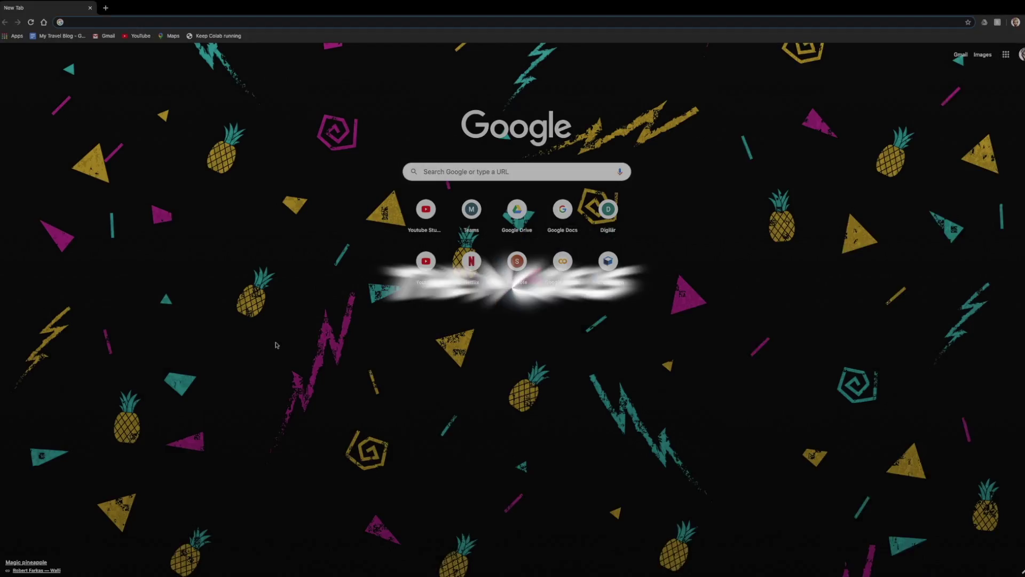
- Load mecabricks.com and open the Workshop holding the grey brick wall on a baseplate
{"action": "type", "text": "mecabricks.com"}
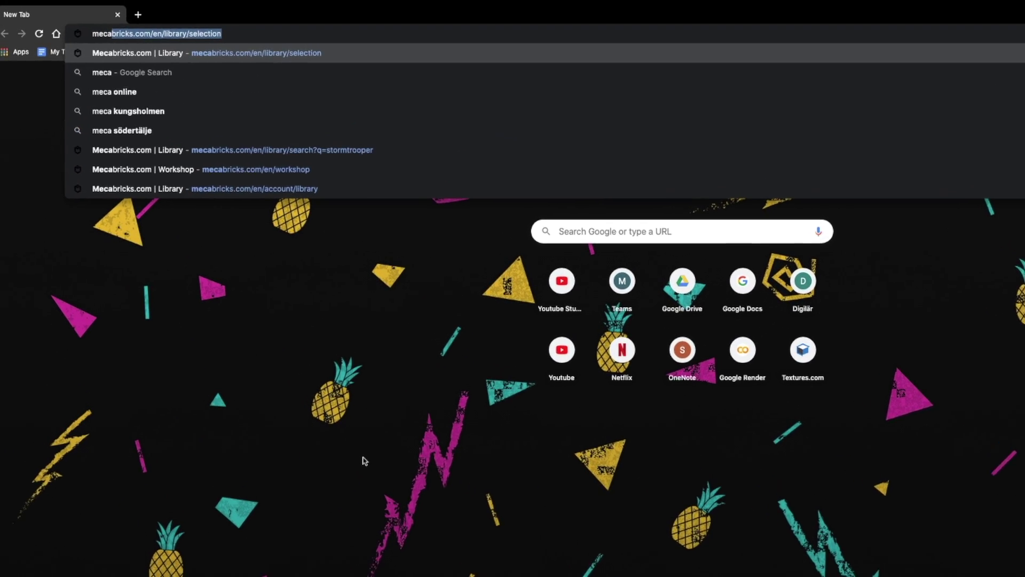
{"action": "key", "text": "Return"}
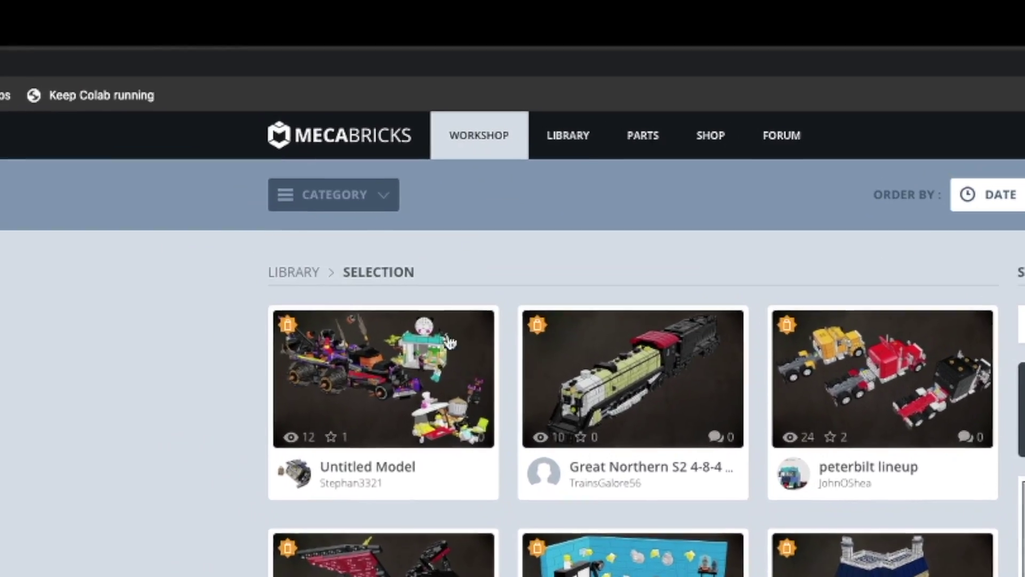
{"action": "left_click", "coordinate": [458, 318]}
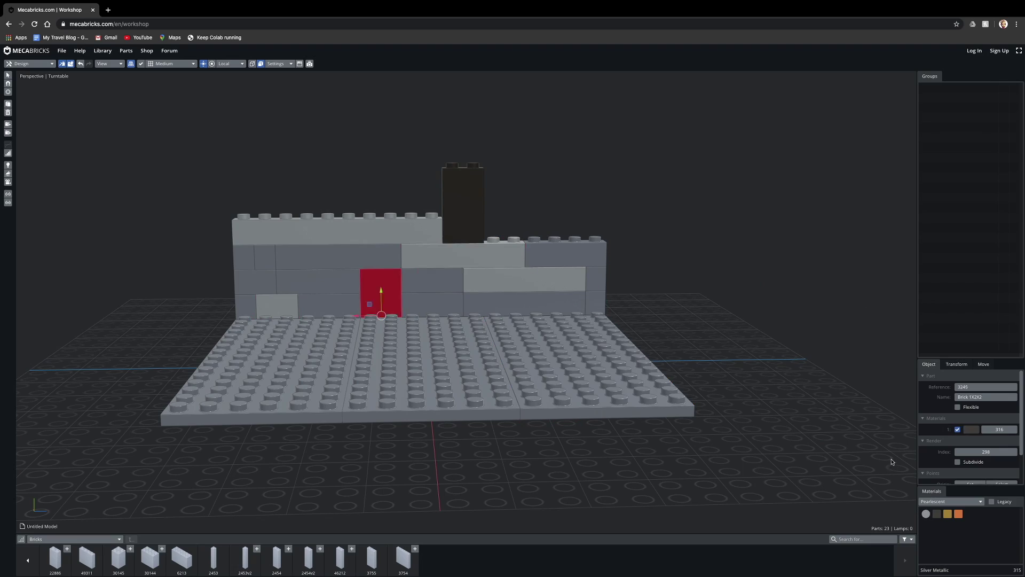
- Pick a brick material, then export the wall model in Blender Add-on (.zmbx) format
{"action": "left_click", "coordinate": [950, 501]}
{"action": "left_click", "coordinate": [932, 497]}
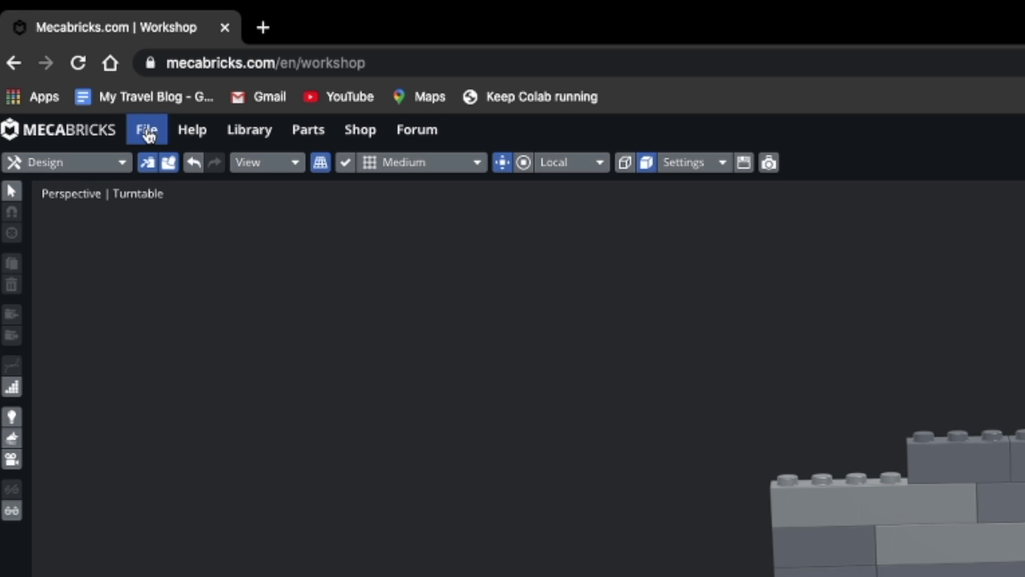
{"action": "left_click", "coordinate": [149, 136]}
{"action": "left_click", "coordinate": [186, 264]}
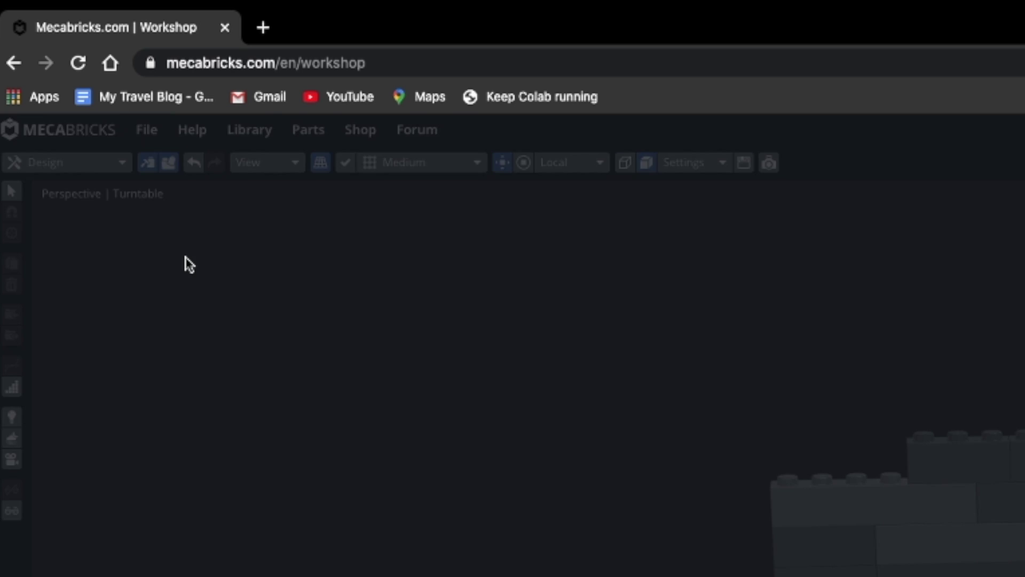
{"action": "left_click", "coordinate": [516, 119]}
{"action": "left_click", "coordinate": [526, 101]}
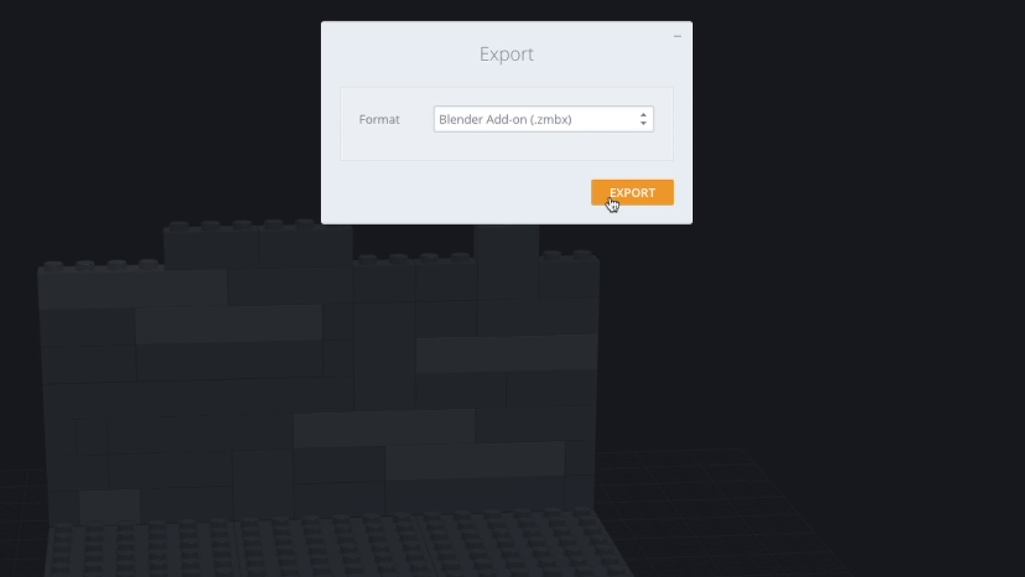
{"action": "left_click", "coordinate": [630, 194]}
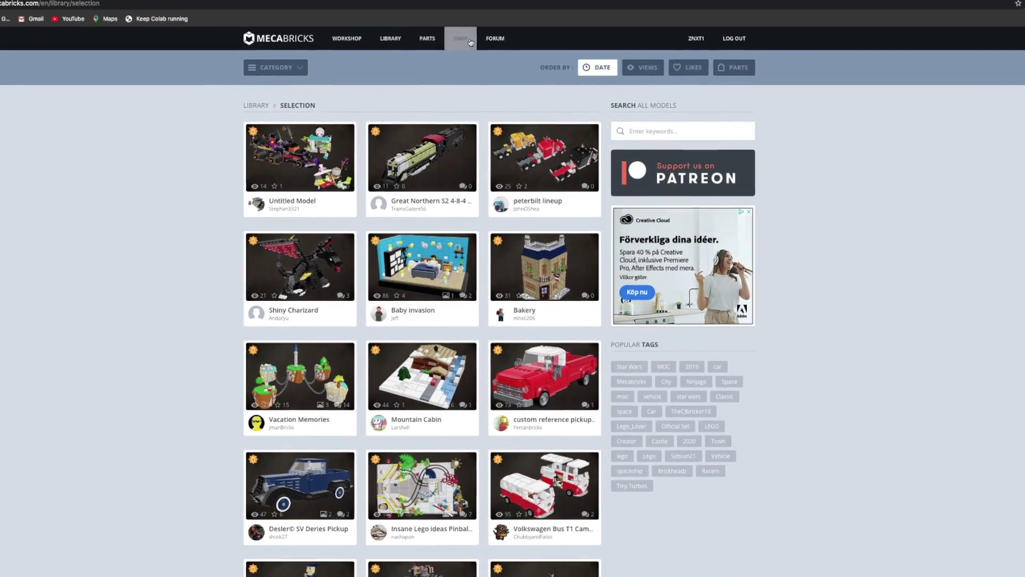
- Add the free Blender Lite add-on to the cart from the Mecabricks shop
{"action": "left_click", "coordinate": [468, 40]}
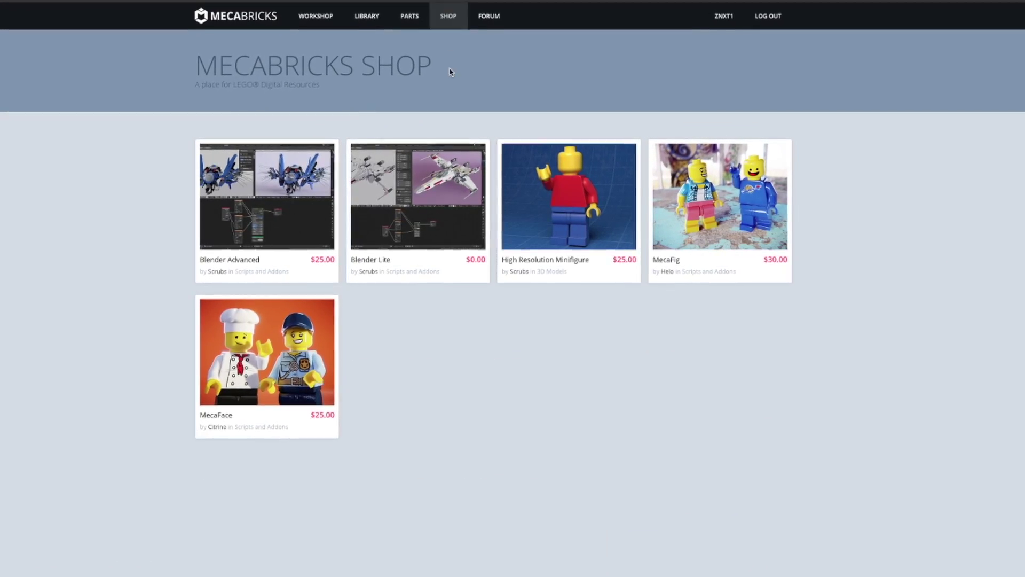
{"action": "left_click", "coordinate": [418, 219]}
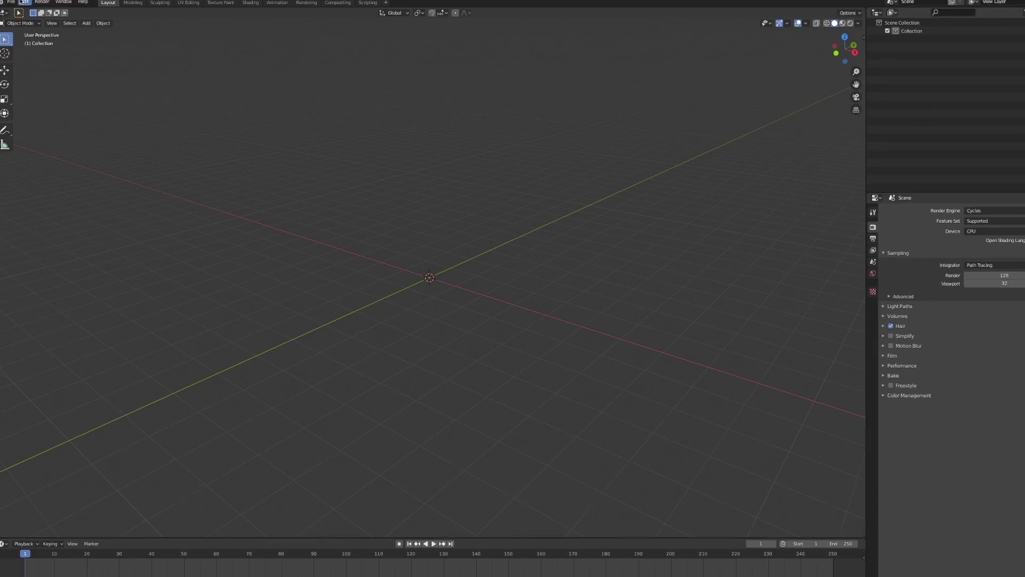
{"action": "left_click", "coordinate": [32, 6]}
{"action": "left_click", "coordinate": [129, 253]}
- Install the add-on by choosing its zip inside the Blender Lite folder in Downloads
{"action": "left_click", "coordinate": [613, 81]}
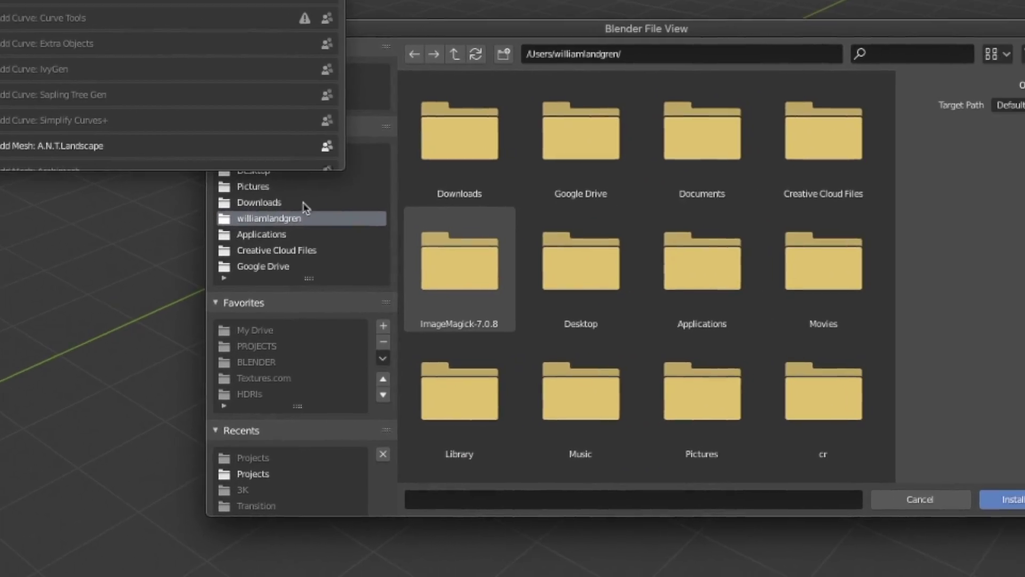
{"action": "left_click", "coordinate": [288, 136]}
{"action": "left_click", "coordinate": [750, 53]}
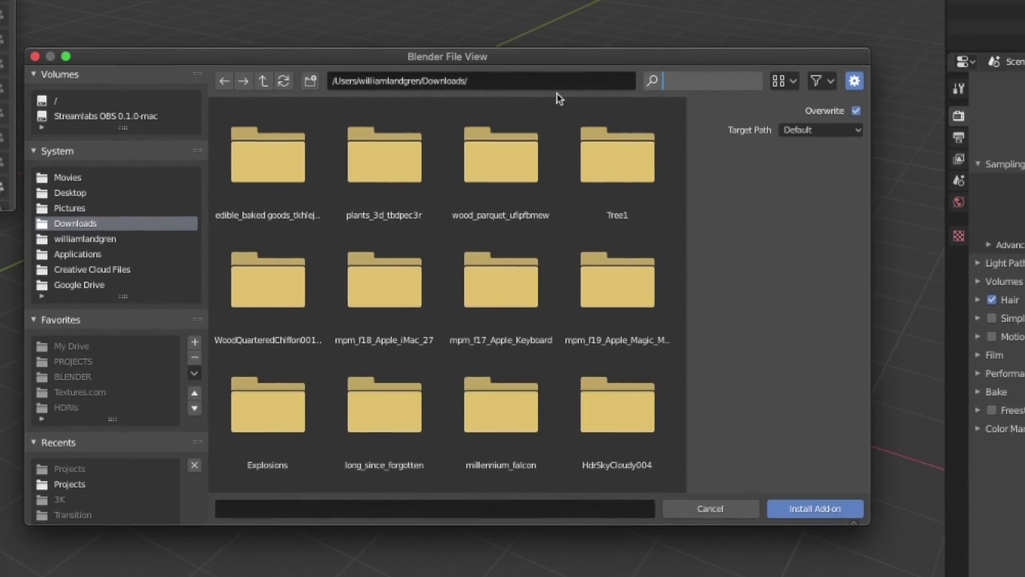
{"action": "type", "text": "blender"}
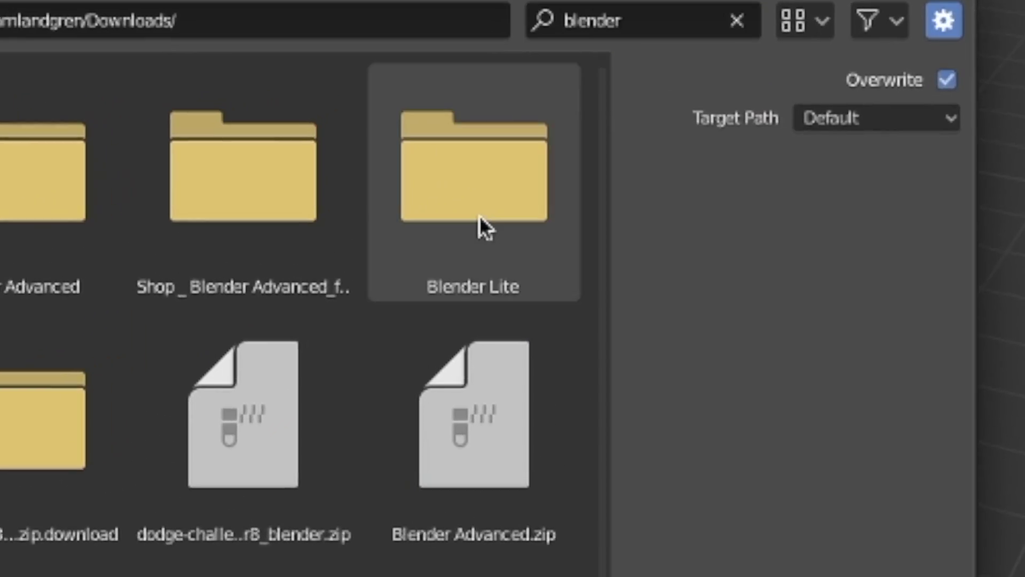
{"action": "left_click", "coordinate": [617, 181]}
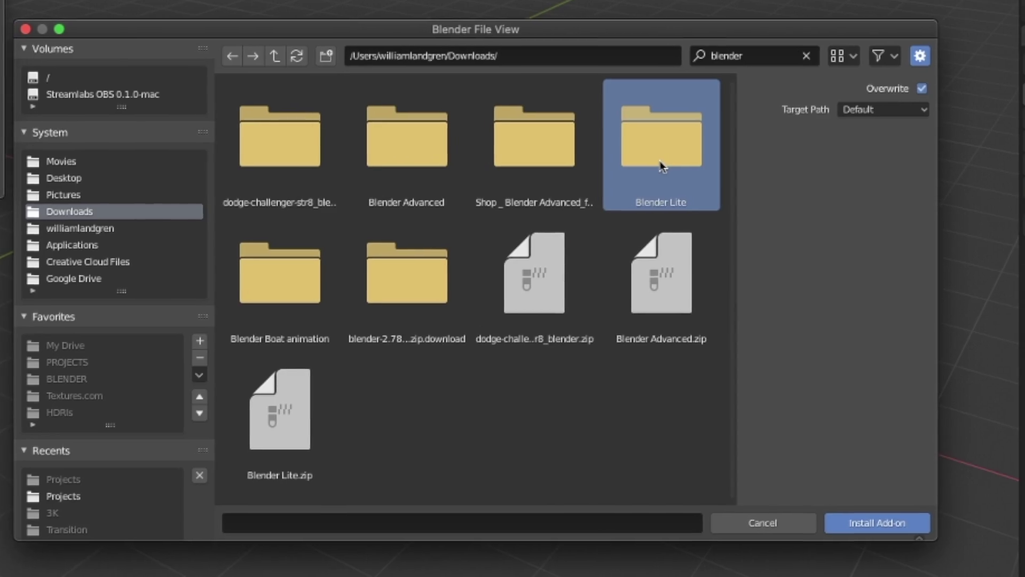
{"action": "double_click", "coordinate": [662, 165]}
{"action": "left_click", "coordinate": [414, 144]}
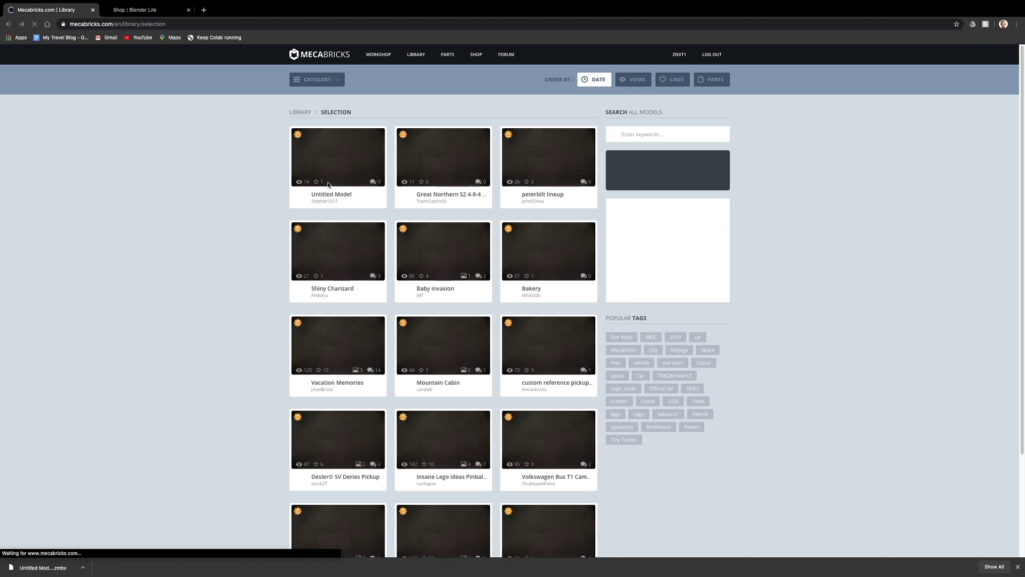
- Filter the library to Minifigures, open a minifigure in the editor and begin exporting it
{"action": "left_click", "coordinate": [317, 79]}
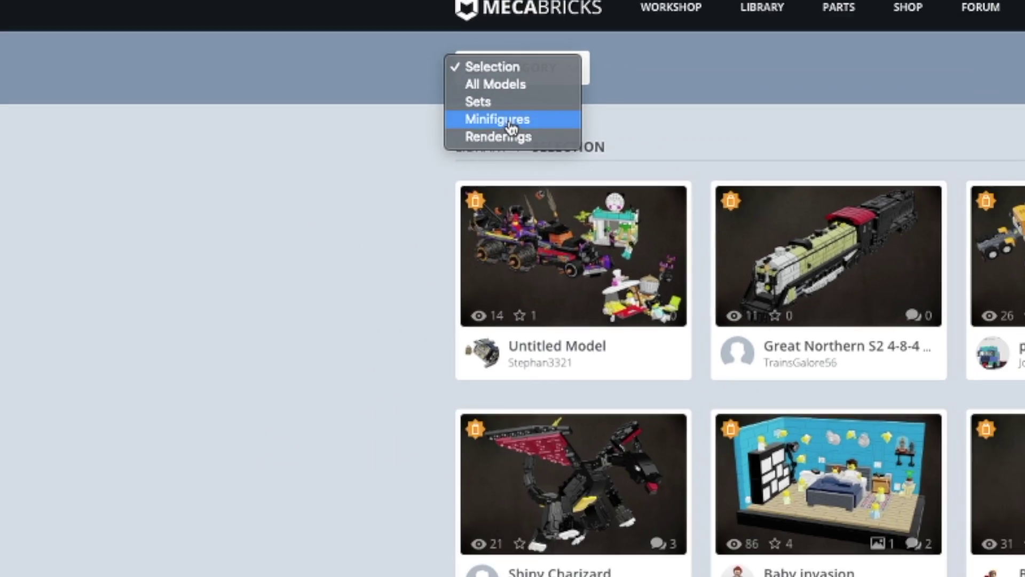
{"action": "left_click", "coordinate": [333, 101]}
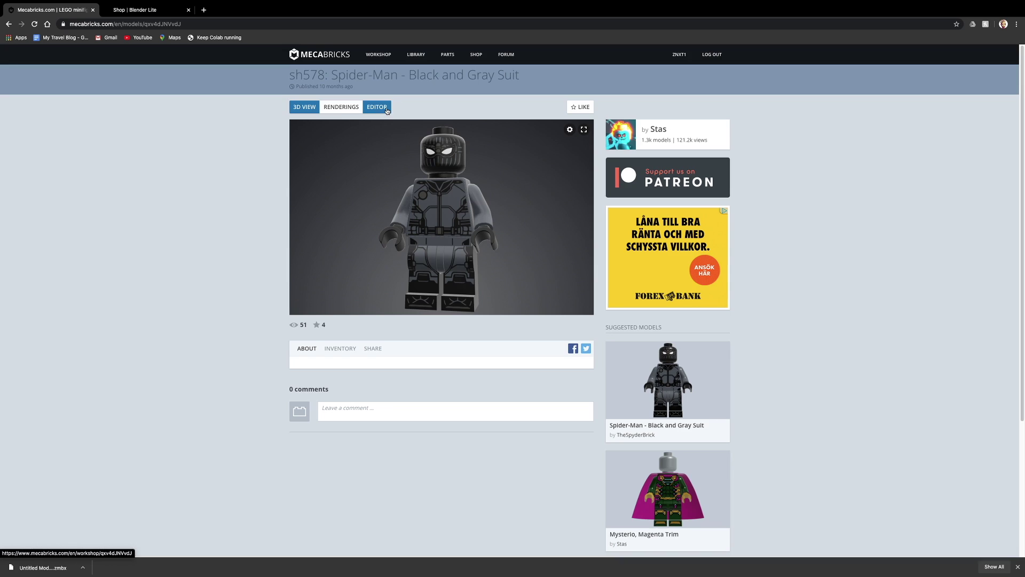
{"action": "left_click", "coordinate": [387, 110]}
{"action": "left_click", "coordinate": [61, 50]}
{"action": "left_click", "coordinate": [76, 105]}
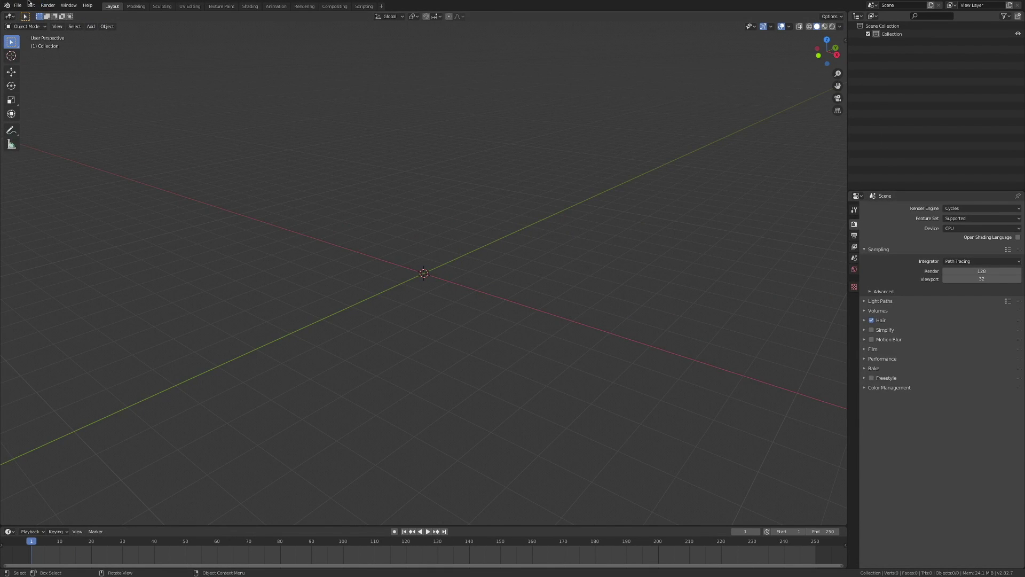
- Import the wall file Untitled Model (1).zmbx and the minifigure through the Mecabricks importer
{"action": "left_click", "coordinate": [18, 5]}
{"action": "mouse_move", "coordinate": [27, 112]}
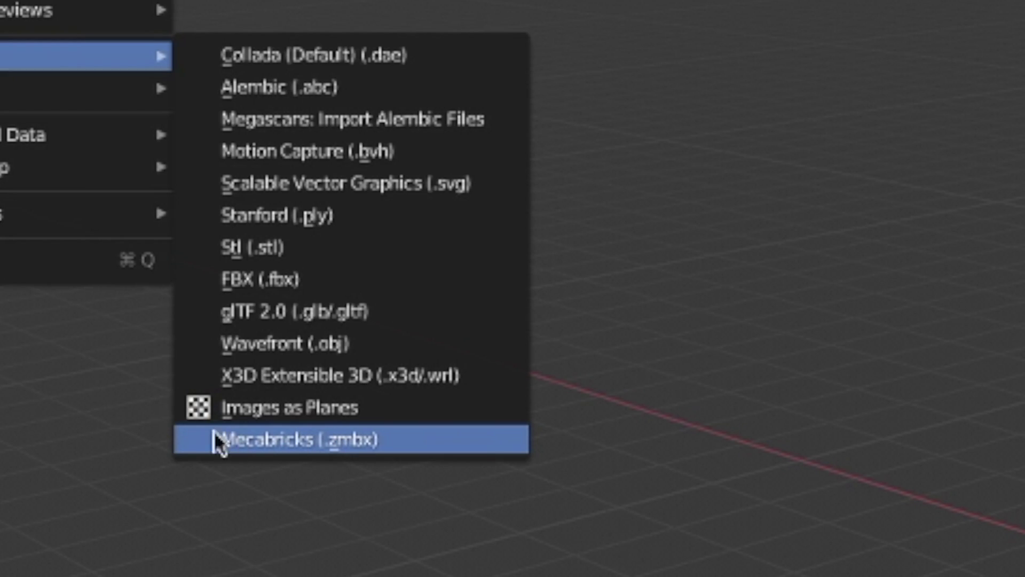
{"action": "left_click", "coordinate": [261, 441]}
{"action": "left_click", "coordinate": [473, 313]}
{"action": "left_click", "coordinate": [703, 436]}
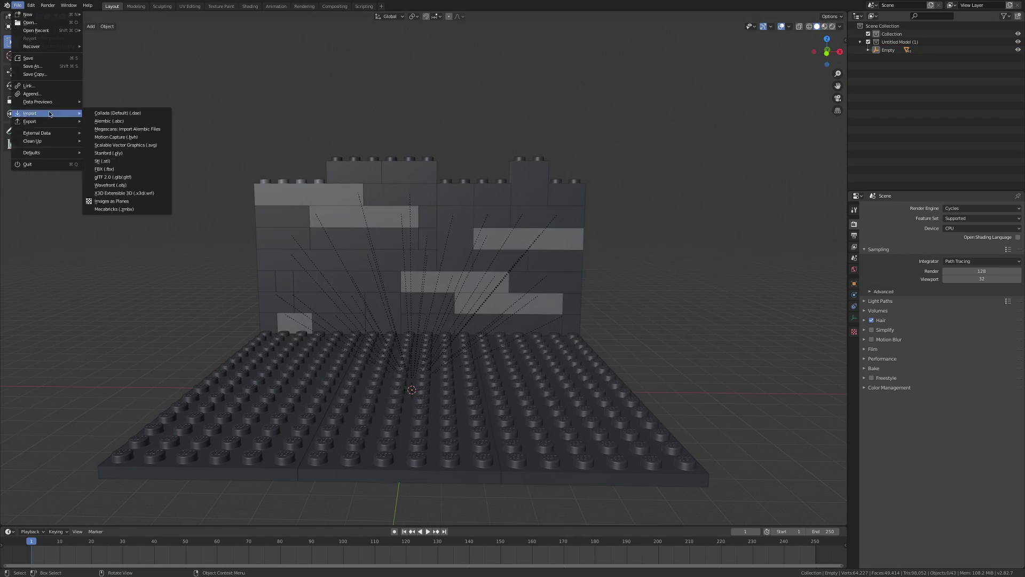
{"action": "left_click", "coordinate": [106, 207]}
{"action": "left_click", "coordinate": [703, 441]}
- Add a camera, view through it, and switch to Rendered shading
{"action": "mouse_move", "coordinate": [502, 336]}
{"action": "middle_mouse_down"}
{"action": "mouse_move", "coordinate": [400, 338]}
{"action": "mouse_move", "coordinate": [385, 352]}
{"action": "mouse_move", "coordinate": [507, 352]}
{"action": "middle_mouse_up"}
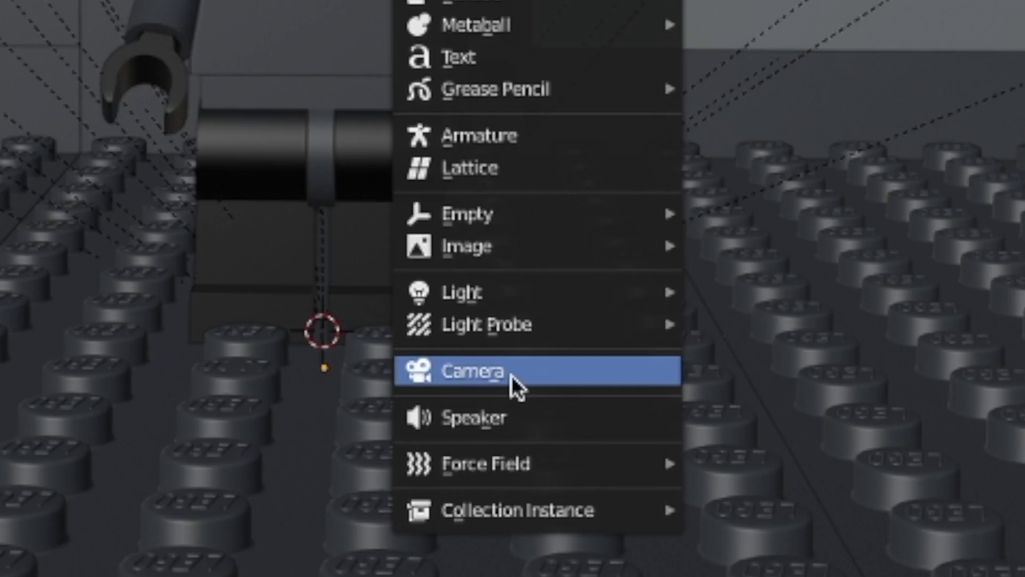
{"action": "left_click", "coordinate": [477, 383]}
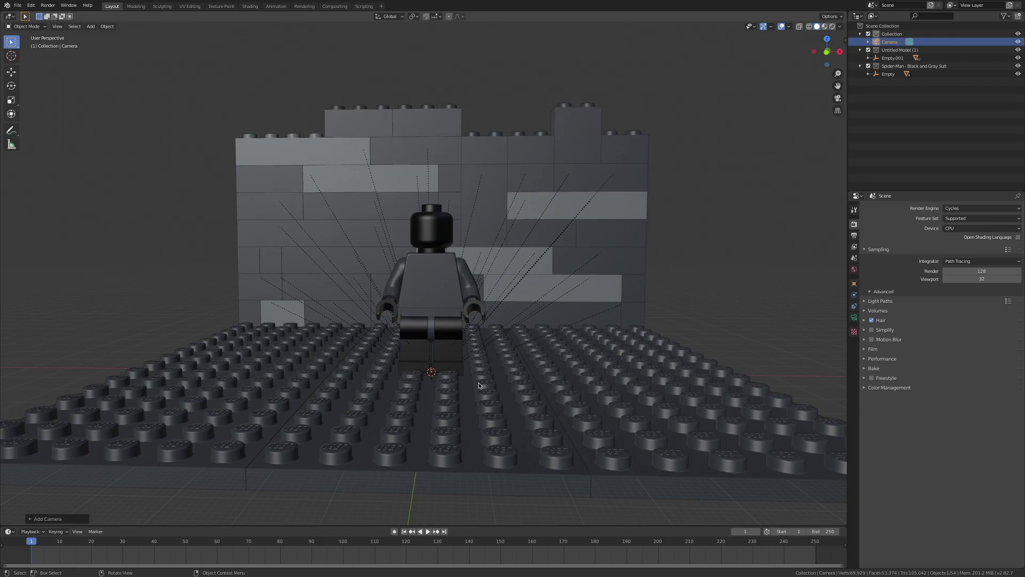
{"action": "key", "text": "ctrl+alt+KP_0"}
{"action": "left_click", "coordinate": [831, 26]}
{"action": "key", "text": "alt+a"}
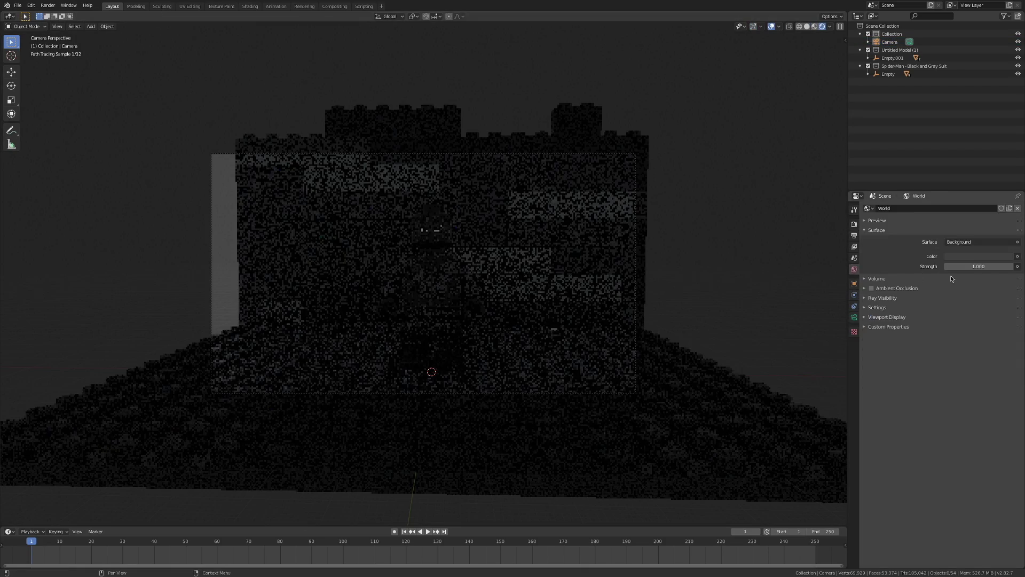
- Set the World colour to an Environment Texture for HDRI lighting
{"action": "left_click", "coordinate": [1016, 256]}
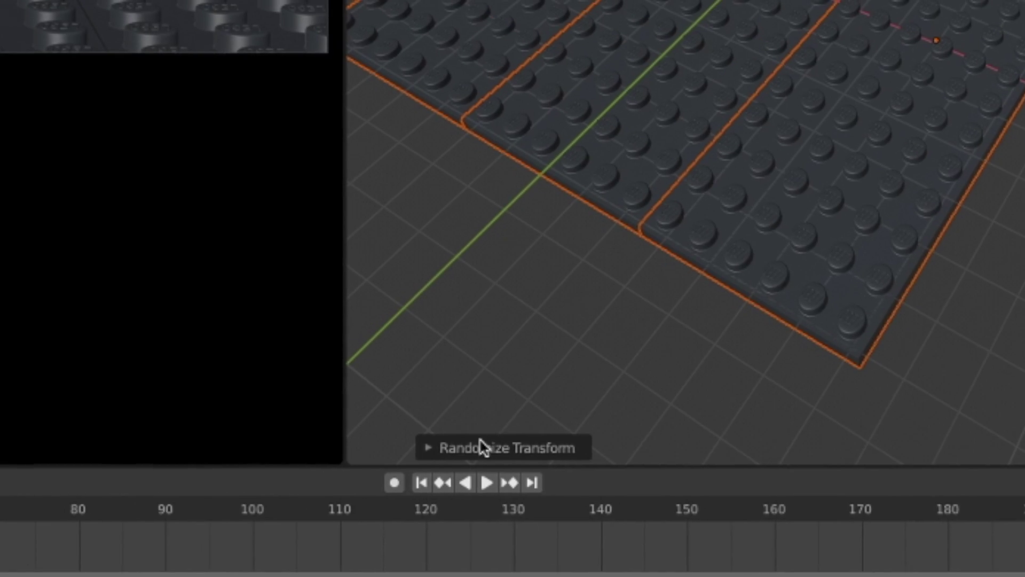
- Randomize the baseplates' transforms with a strength of 40
{"action": "left_click", "coordinate": [481, 447]}
{"action": "left_click", "coordinate": [595, 442]}
{"action": "type", "text": "40"}
{"action": "key", "text": "Return"}
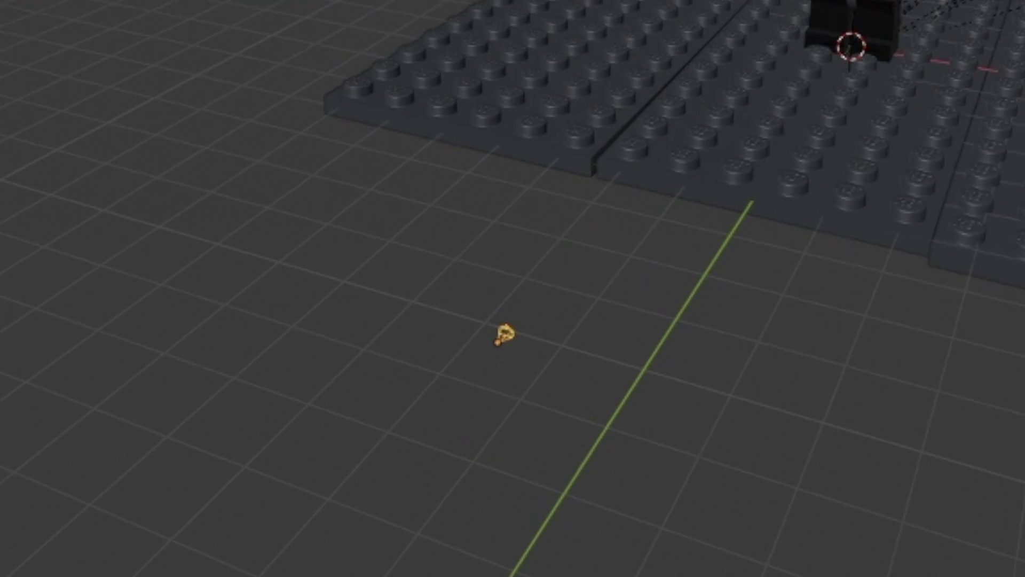
{"action": "scroll", "coordinate": [952, 473], "scroll_direction": "up", "scroll_amount": 4}
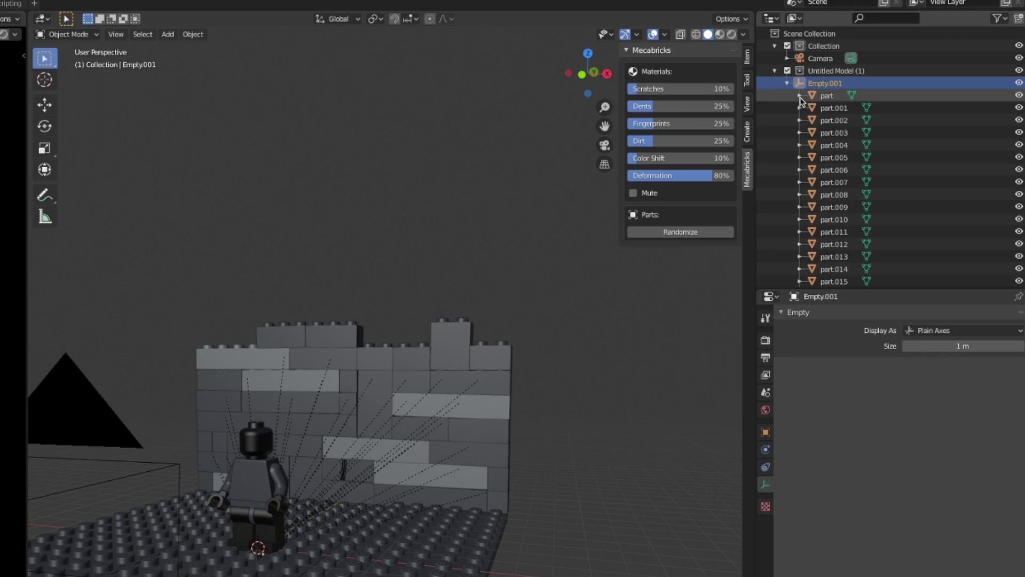
- Join all the wall parts into a single object with Ctrl+J
{"action": "left_click", "coordinate": [800, 97]}
{"action": "key", "text": "ctrl+j"}
{"action": "middle_click_drag", "start_coordinate": [667, 341], "coordinate": [630, 321]}
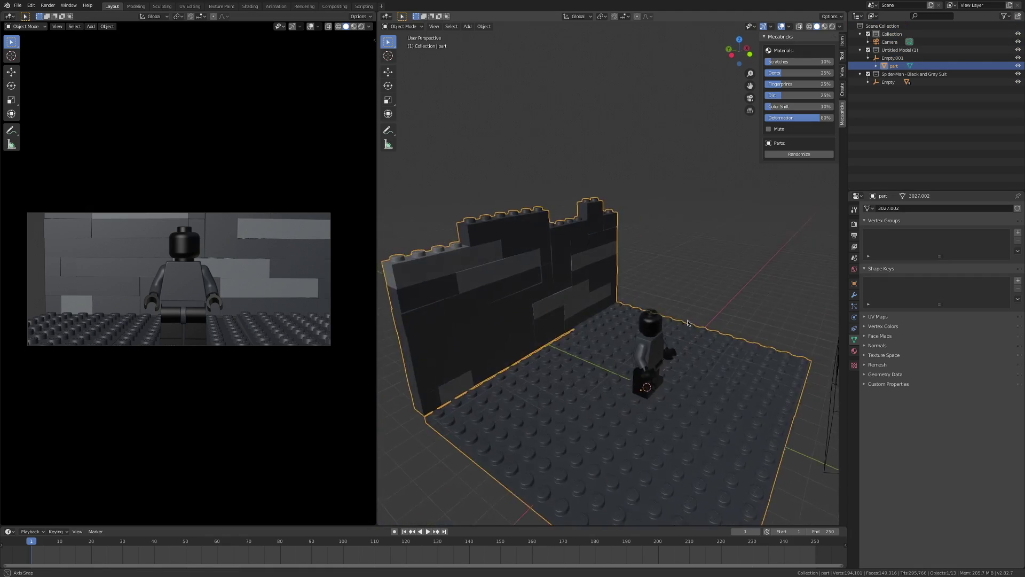
- Add an Array modifier to the wall with X relative offset 0
{"action": "left_click", "coordinate": [853, 295]}
{"action": "left_click", "coordinate": [942, 208]}
{"action": "left_click", "coordinate": [865, 236]}
{"action": "left_click", "coordinate": [977, 274]}
{"action": "type", "text": "0"}
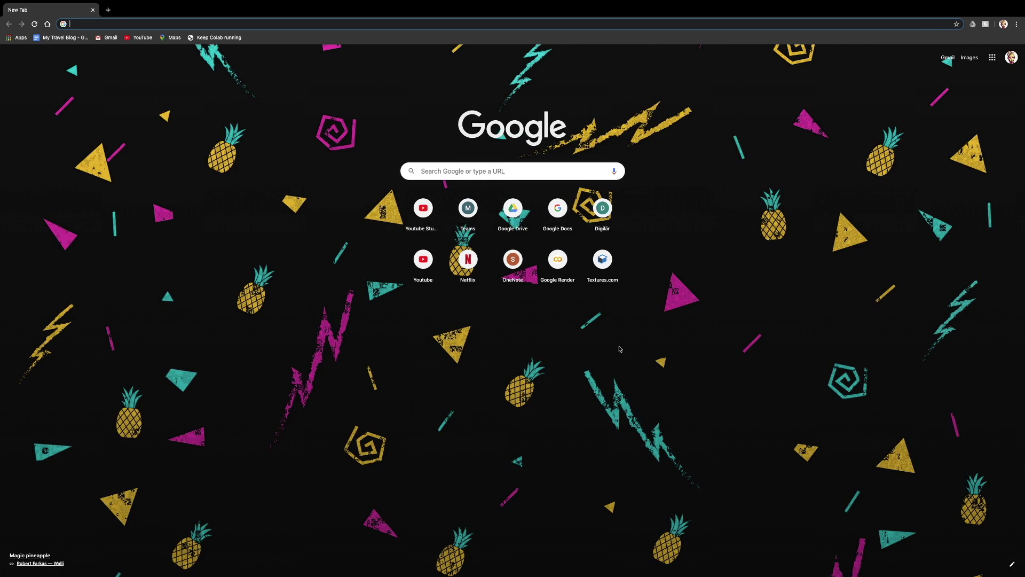
- Load blenderbricks.com and go to its Tutorials page
{"action": "type", "text": "blender"}
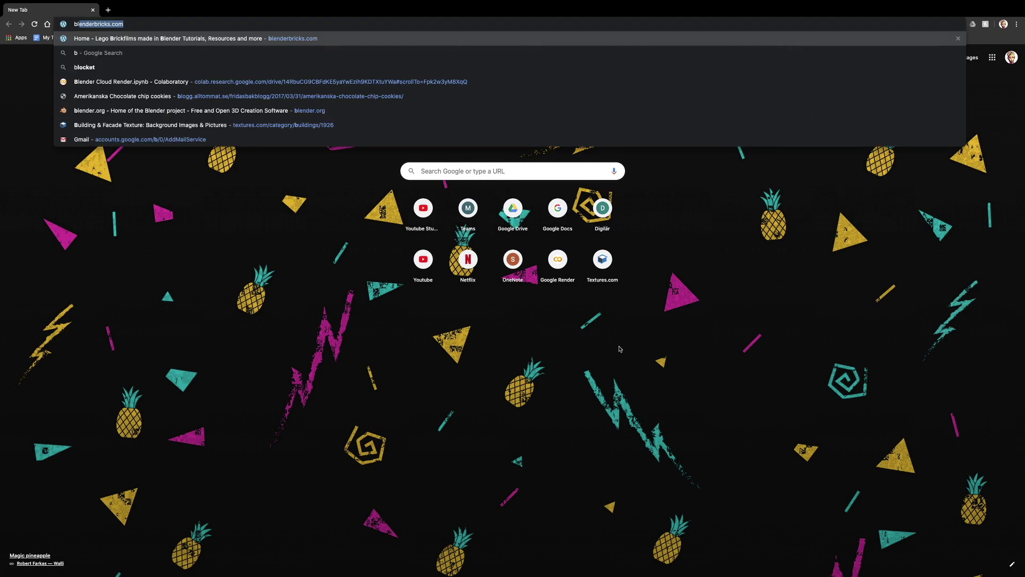
{"action": "key", "text": "Return"}
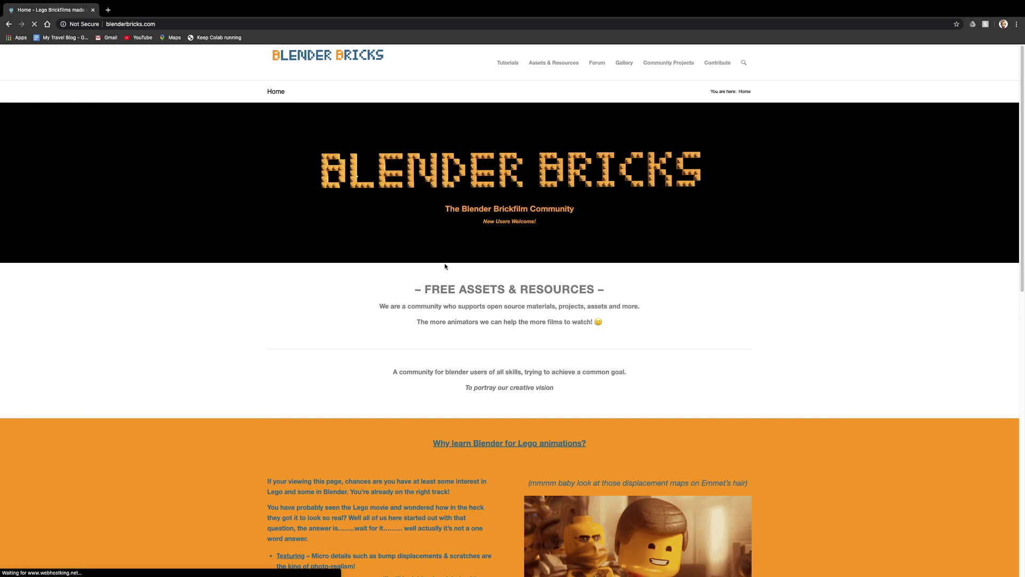
{"action": "scroll", "coordinate": [361, 457], "scroll_direction": "down", "scroll_amount": 20}
{"action": "scroll", "coordinate": [362, 453], "scroll_direction": "down", "scroll_amount": 2}
{"action": "left_click", "coordinate": [409, 522]}
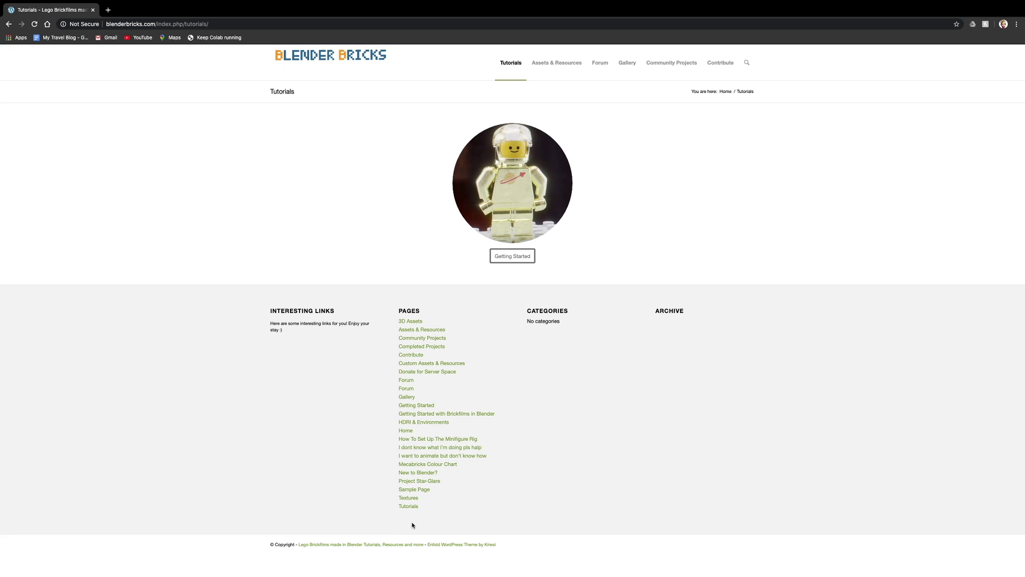
- Open the Getting Started rig tutorial and follow the rig template download link
{"action": "left_click", "coordinate": [511, 257]}
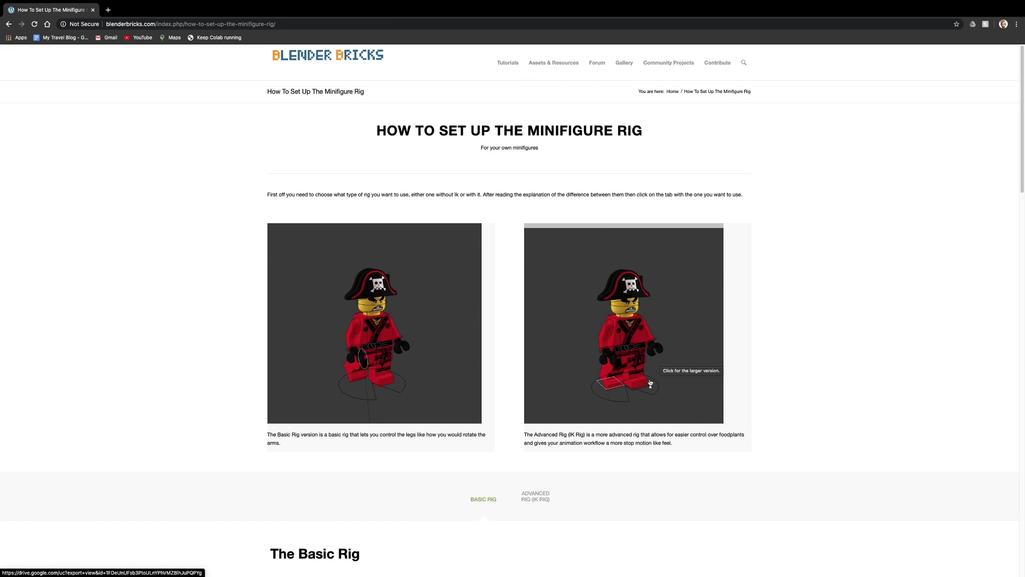
{"action": "left_click", "coordinate": [650, 384]}
{"action": "scroll", "coordinate": [574, 391], "scroll_direction": "down", "scroll_amount": 3}
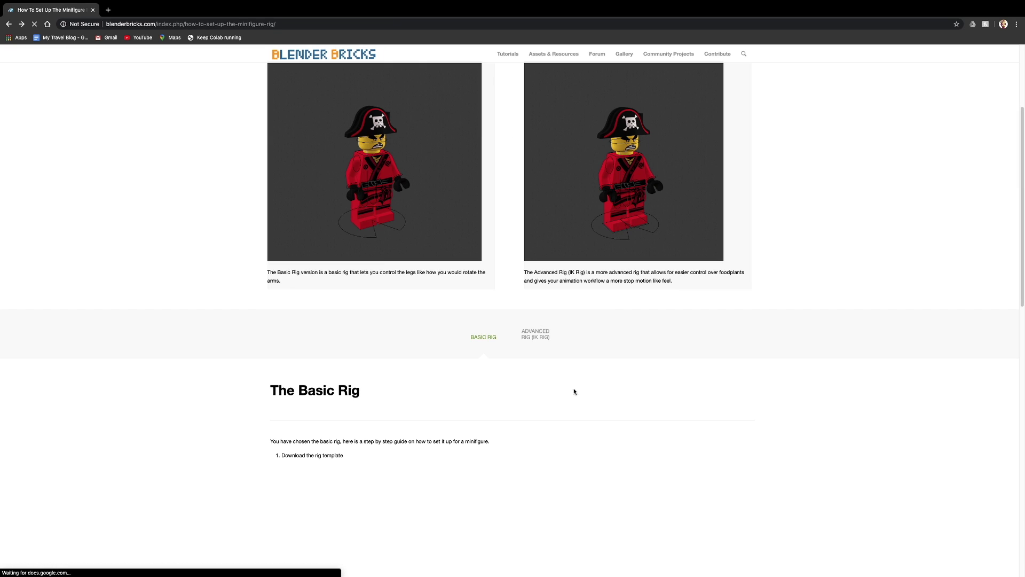
{"action": "scroll", "coordinate": [528, 360], "scroll_direction": "down", "scroll_amount": 2}
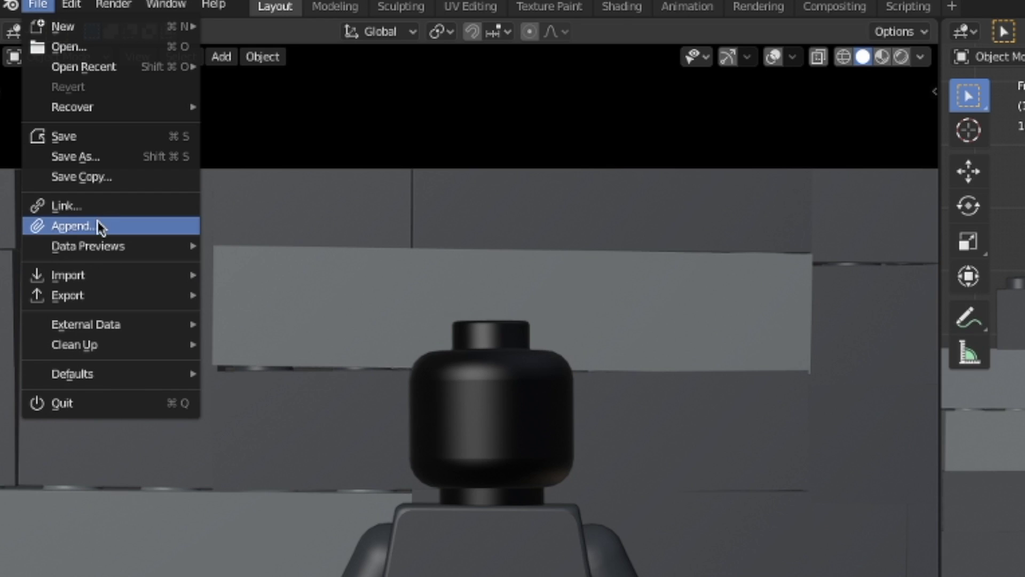
- Append the rig's Collection from LegoBasicRig.blend and hide the wall and baseplate
{"action": "left_click", "coordinate": [100, 227]}
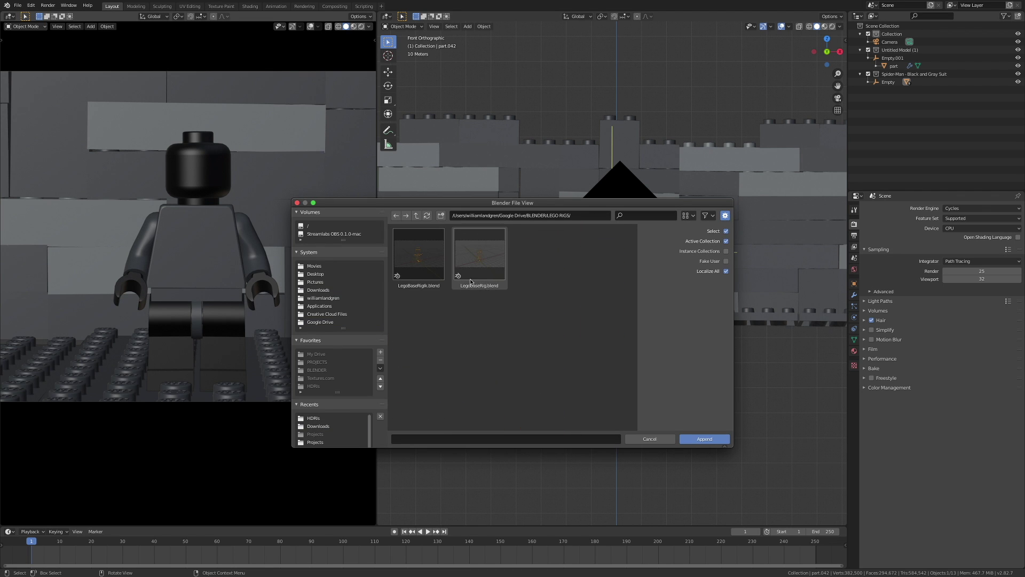
{"action": "double_click", "coordinate": [472, 268]}
{"action": "middle_click_drag", "start_coordinate": [670, 306], "coordinate": [629, 287]}
{"action": "key", "text": "h"}
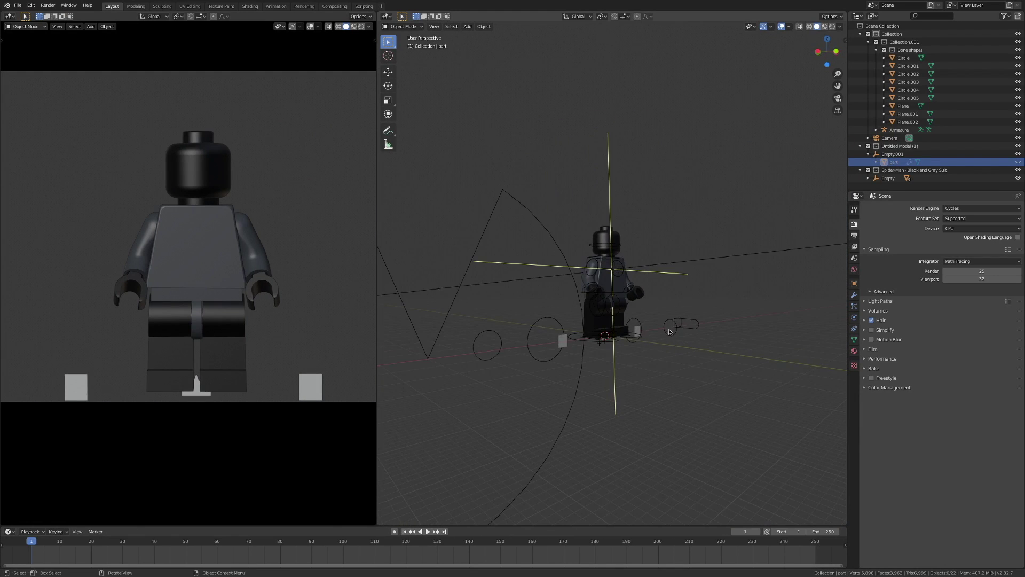
- Select the Bone shapes collection and show extra restriction toggles in the outliner
{"action": "middle_click_drag", "start_coordinate": [669, 332], "coordinate": [653, 281]}
{"action": "left_click", "coordinate": [904, 50]}
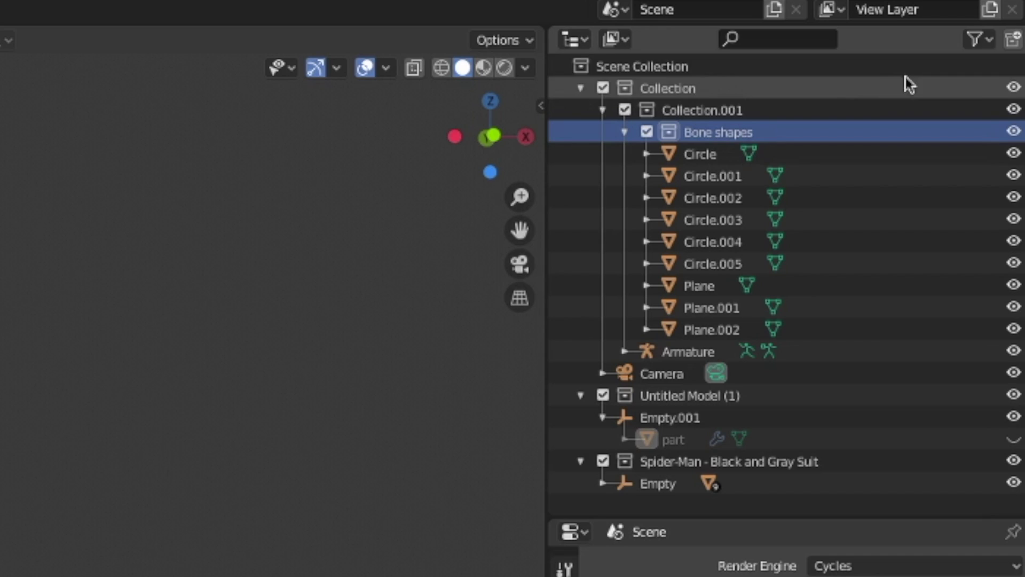
{"action": "left_click", "coordinate": [1003, 16]}
{"action": "left_click", "coordinate": [976, 40]}
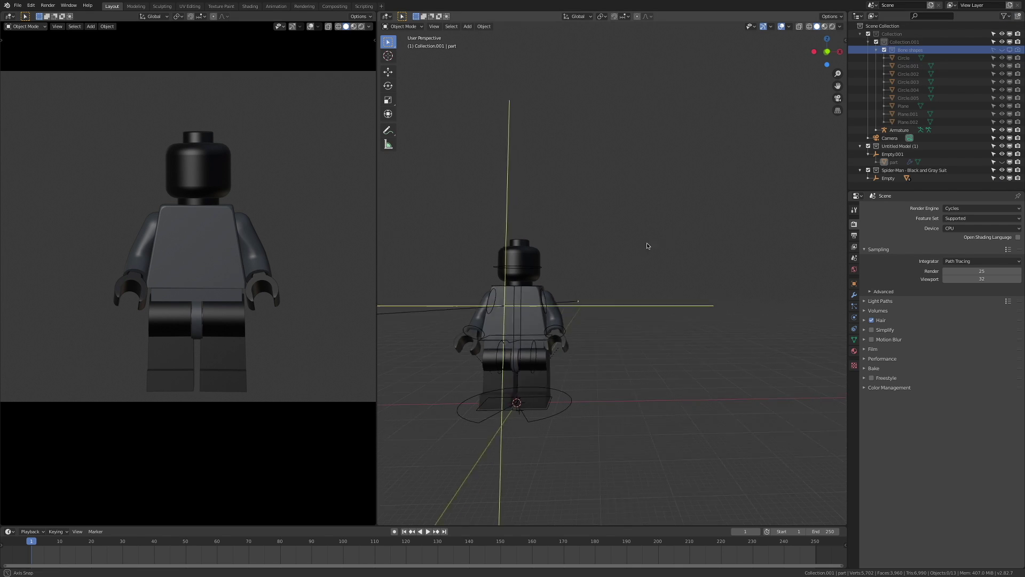
- Select the minifigure's arm piece and return the armature to Object Mode
{"action": "middle_click_drag", "start_coordinate": [596, 264], "coordinate": [679, 302]}
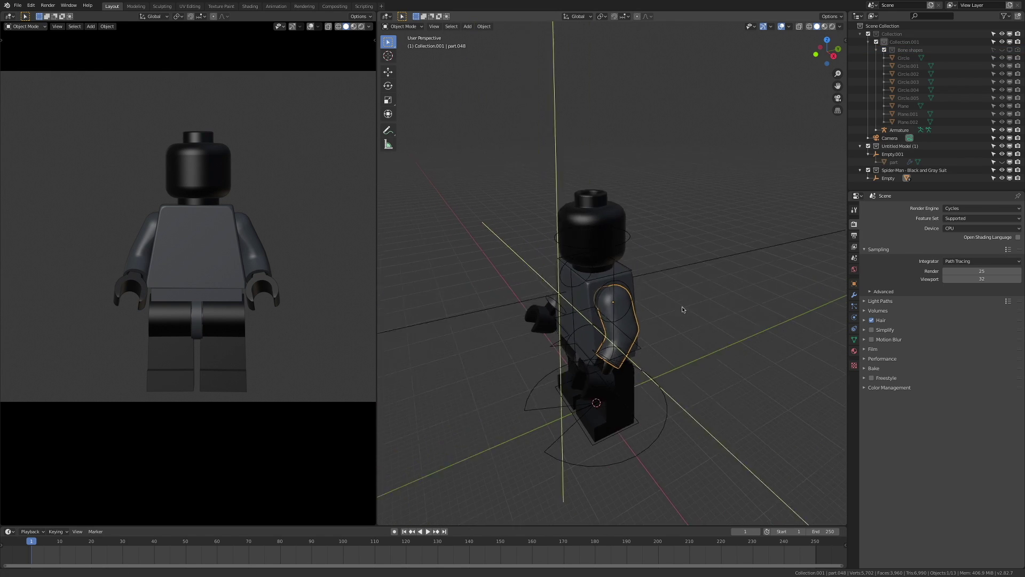
{"action": "left_click", "coordinate": [667, 329]}
{"action": "scroll", "coordinate": [666, 335], "scroll_direction": "up", "scroll_amount": 6}
{"action": "middle_click_drag", "start_coordinate": [671, 340], "coordinate": [657, 320]}
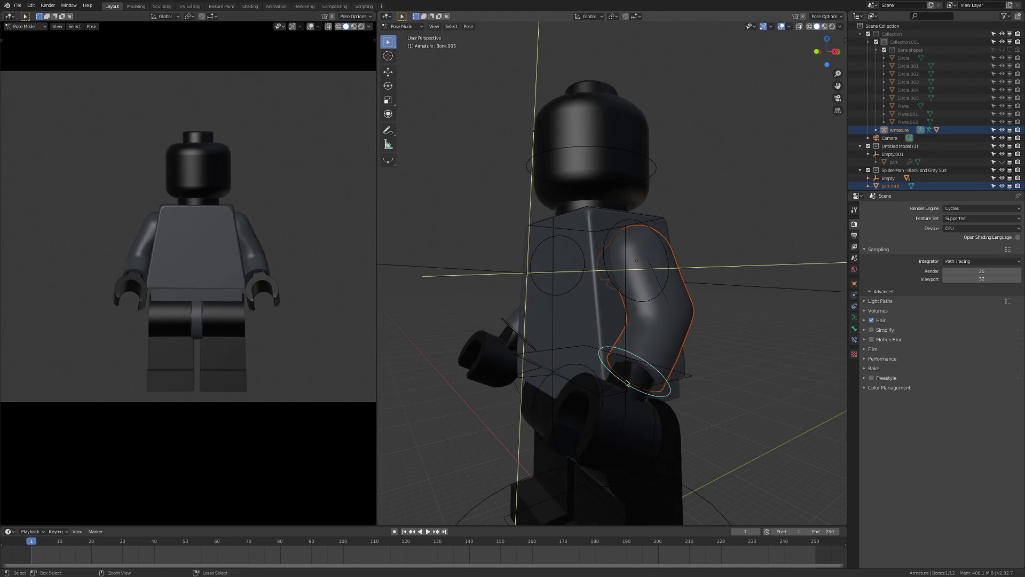
{"action": "key", "text": "ctrl+Tab"}
{"action": "middle_click_drag", "start_coordinate": [596, 364], "coordinate": [625, 252]}
{"action": "scroll", "coordinate": [625, 252], "scroll_direction": "down", "scroll_amount": 4}
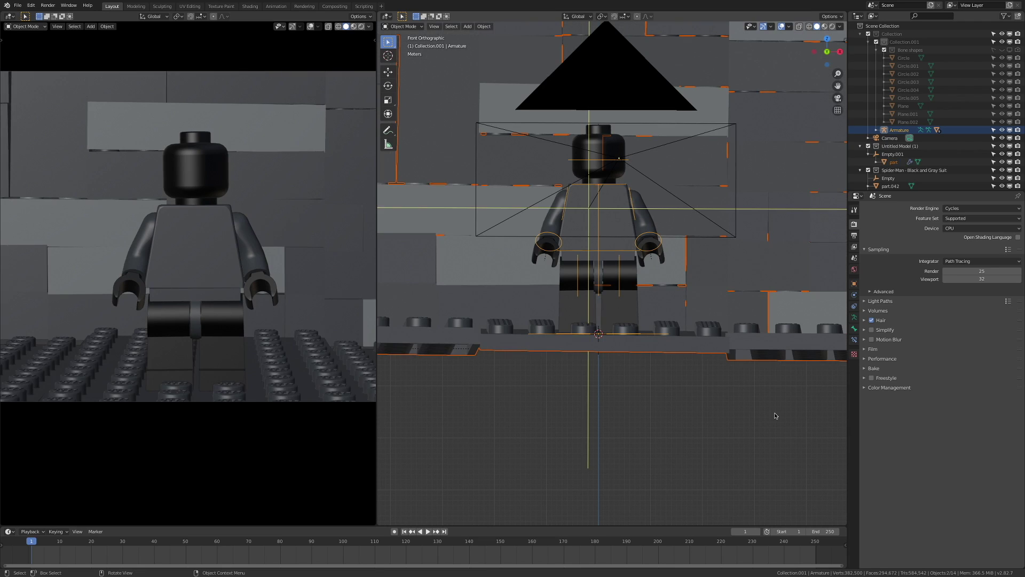
- Turn the rig 90 degrees and move it sideways along the brick wall
{"action": "key", "text": "r"}
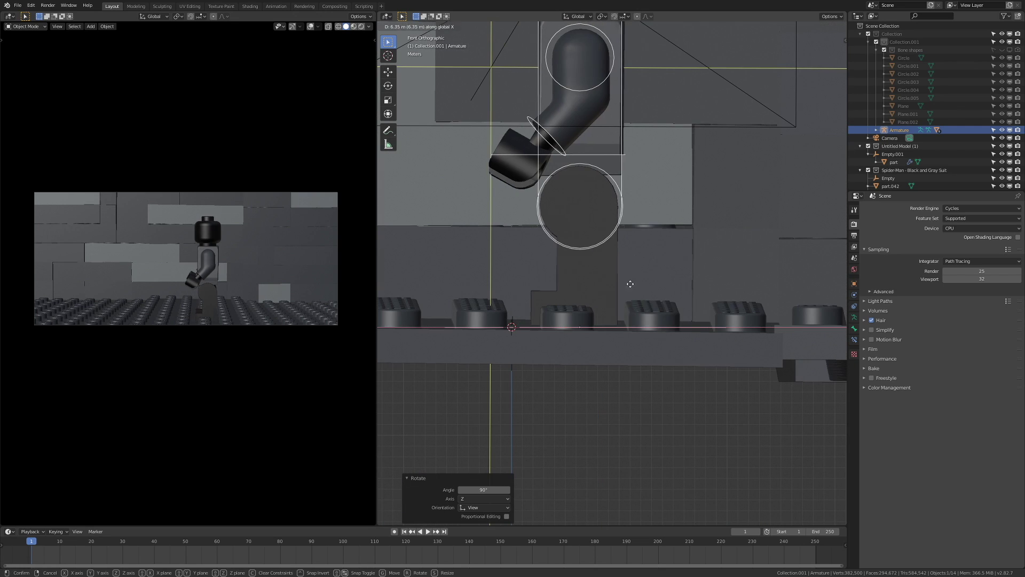
{"action": "key", "text": "g"}
{"action": "key", "text": "x"}
{"action": "left_click", "coordinate": [697, 277]}
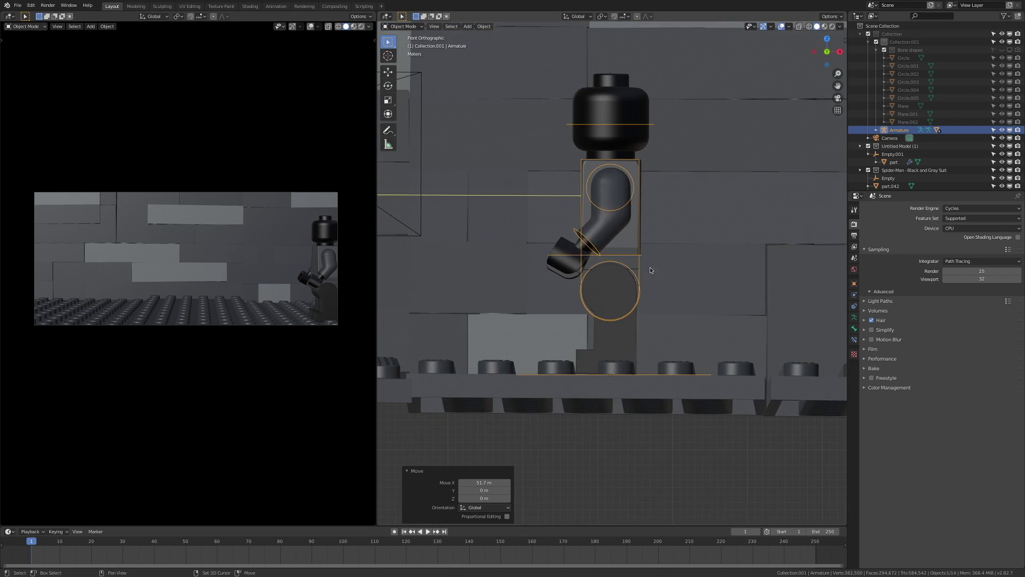
{"action": "key", "text": "g"}
{"action": "key", "text": "y"}
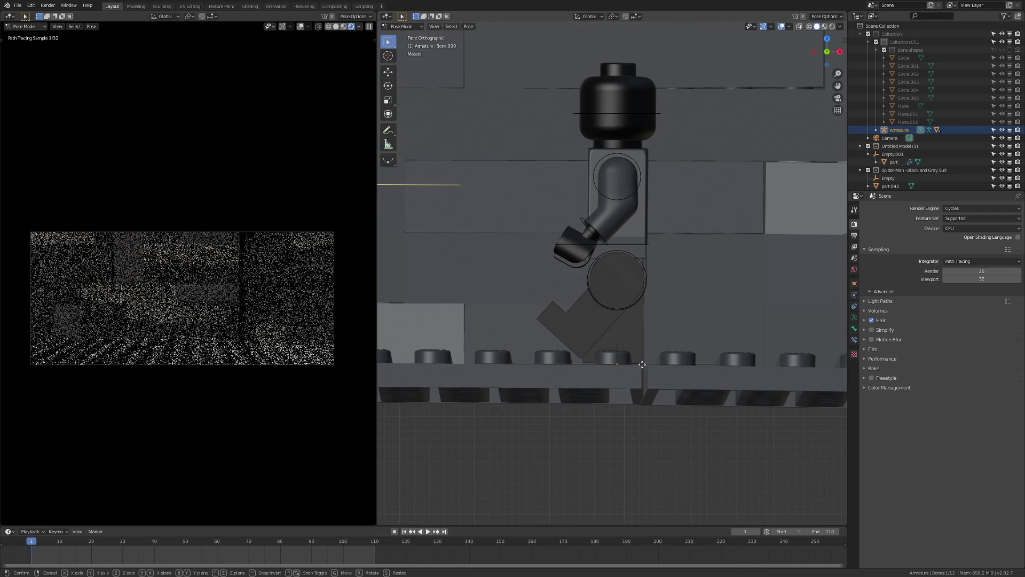
- Raise the arm bone and insert LocRot keyframes at frames 1 and 5
{"action": "key", "text": "r"}
{"action": "left_click", "coordinate": [587, 296]}
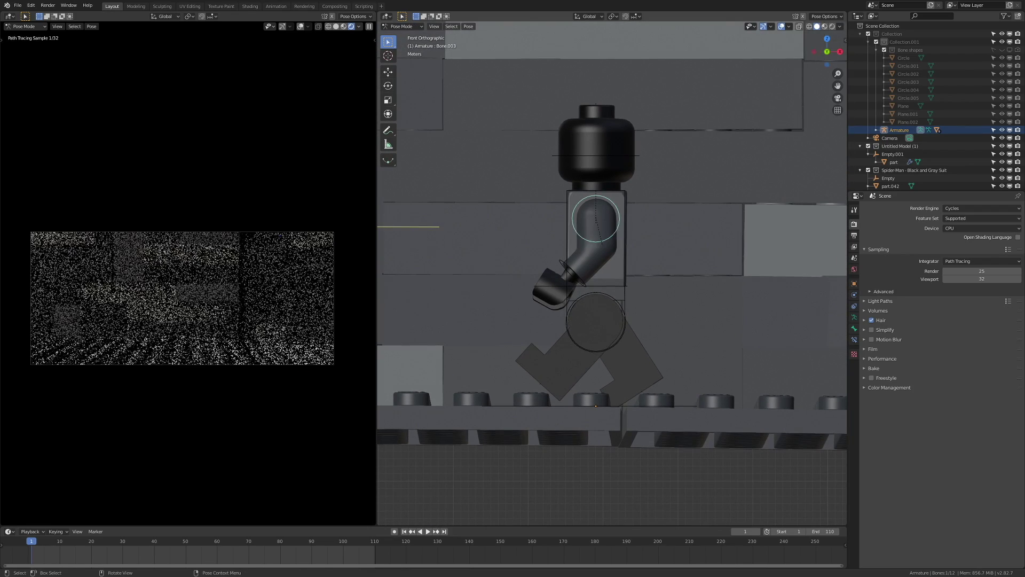
{"action": "middle_click_drag", "start_coordinate": [587, 296], "coordinate": [594, 289]}
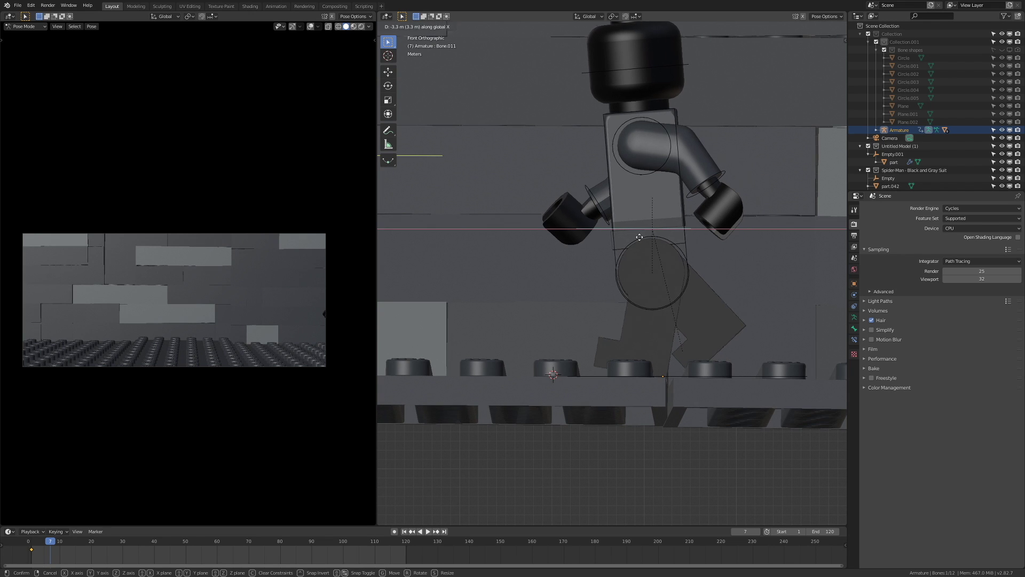
{"action": "key", "text": "i"}
{"action": "left_click", "coordinate": [619, 286]}
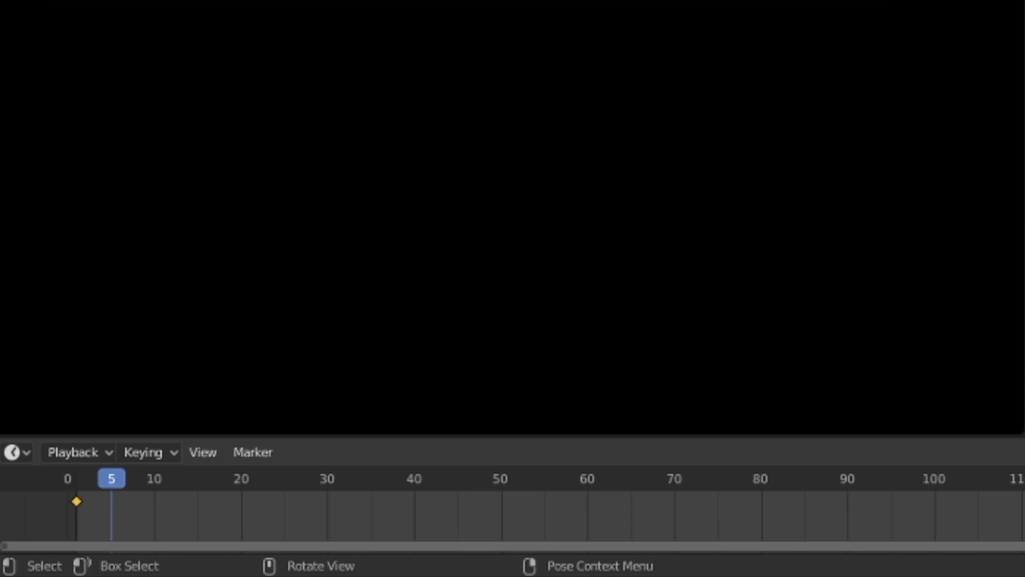
{"action": "key", "text": "i"}
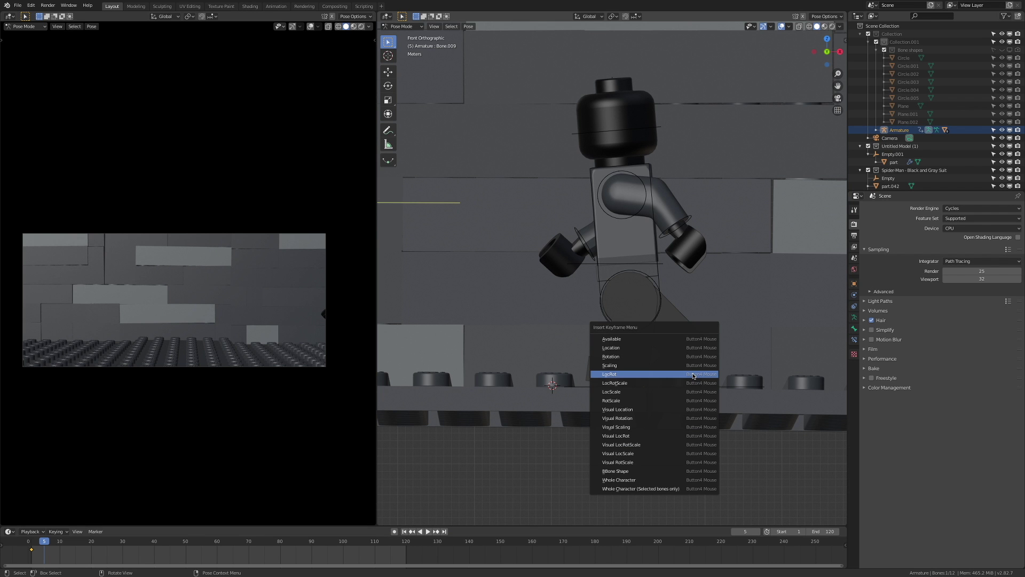
{"action": "left_click", "coordinate": [693, 376]}
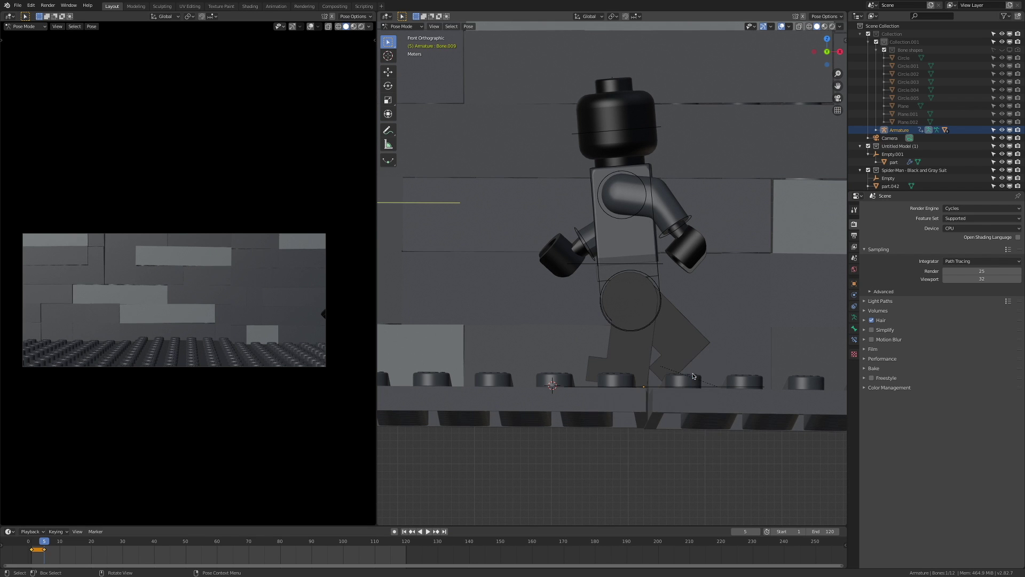
- Keyframe LocRot walking poses at frames 9 and 13, then play the animation
{"action": "key", "text": "Right"}
{"action": "key", "text": "Right"}
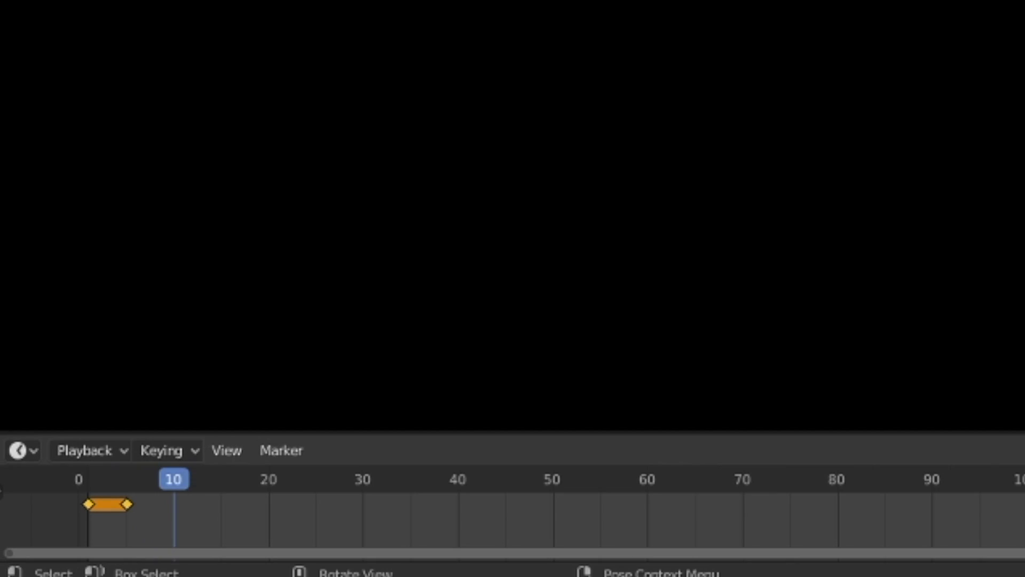
{"action": "scroll", "coordinate": [643, 249], "scroll_direction": "down", "scroll_amount": 3}
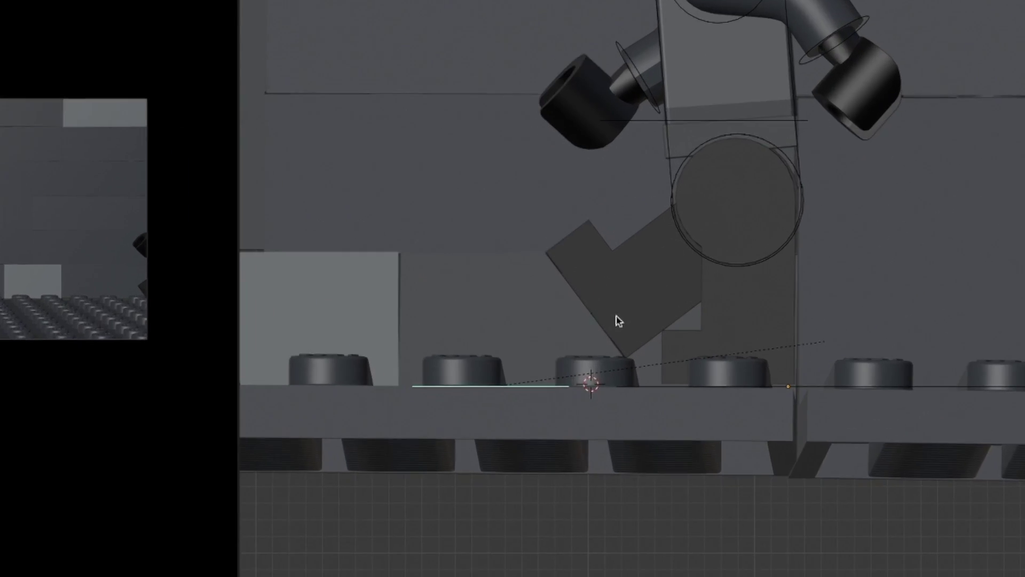
{"action": "key", "text": "i"}
{"action": "left_click", "coordinate": [643, 249]}
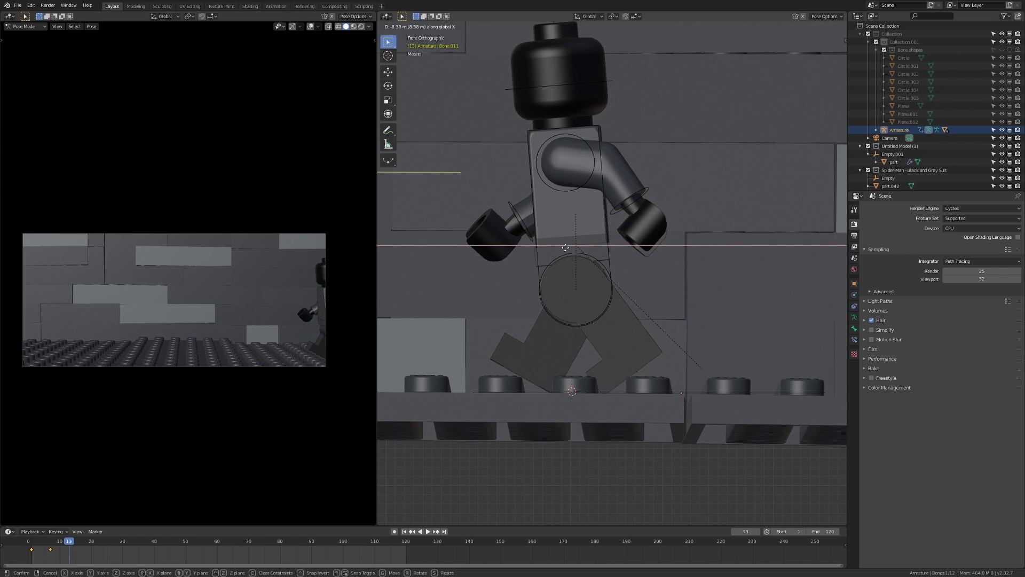
{"action": "key", "text": "i"}
{"action": "left_click", "coordinate": [578, 328]}
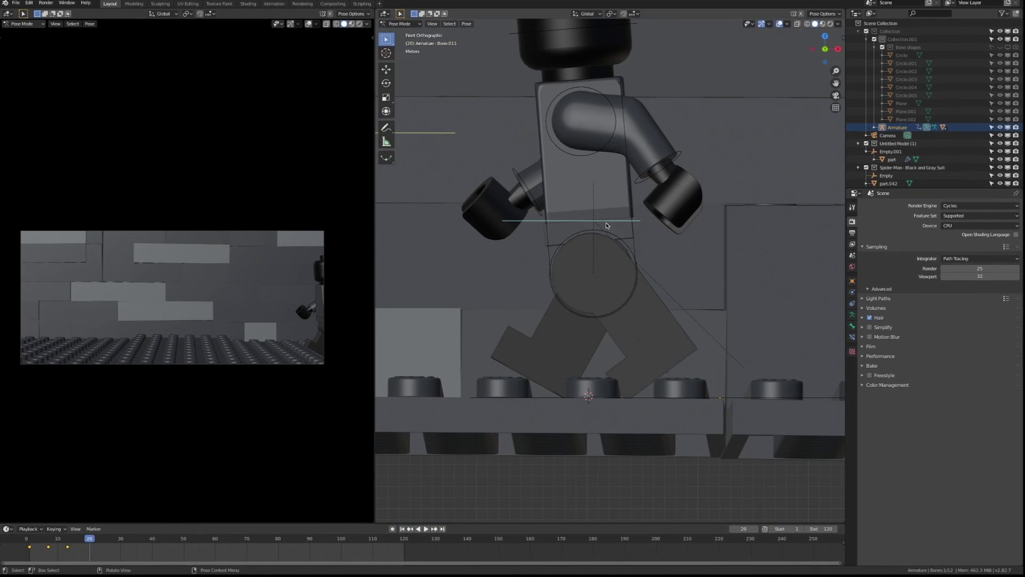
{"action": "scroll", "coordinate": [632, 235], "scroll_direction": "up", "scroll_amount": 1}
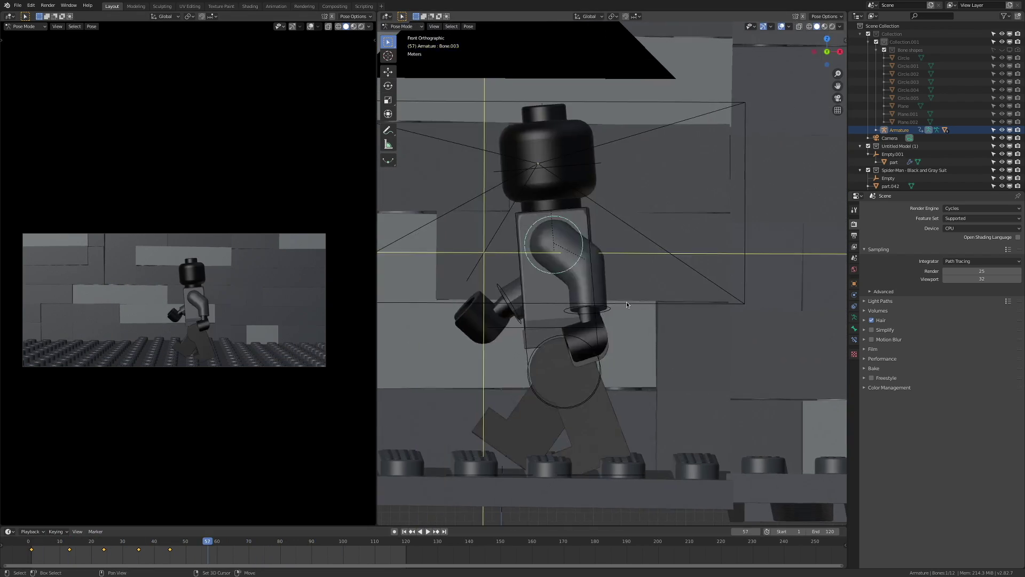
{"action": "key", "text": "space"}
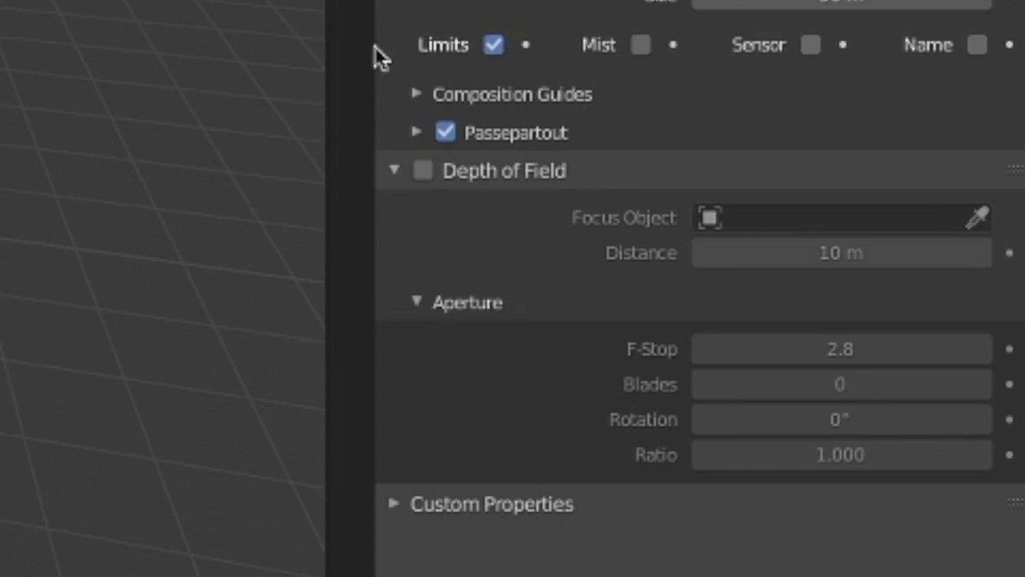
- Enable camera depth of field with F-Stop 0.01 and Ratio 2.000
{"action": "left_click", "coordinate": [430, 171]}
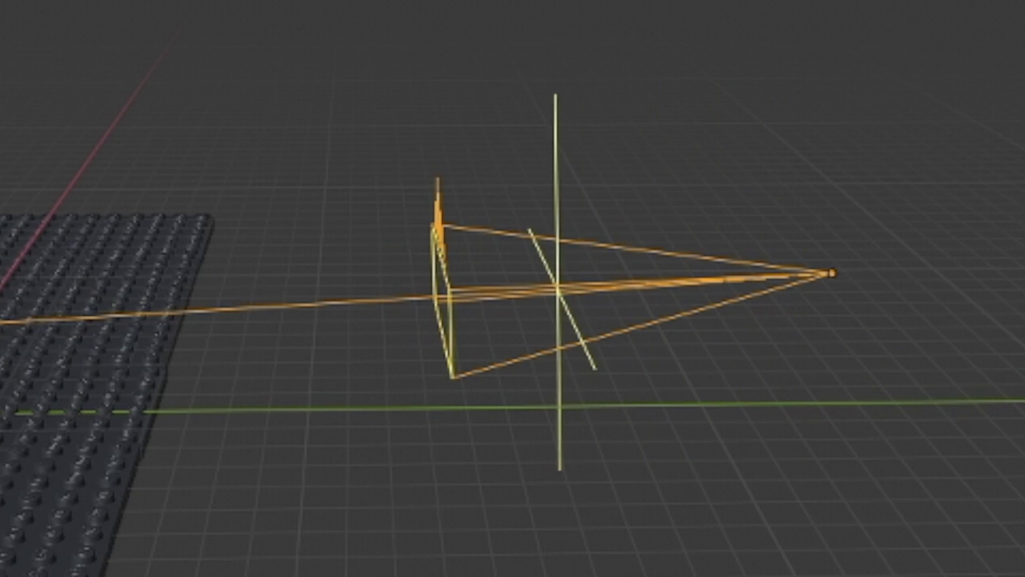
{"action": "double_click", "coordinate": [792, 352]}
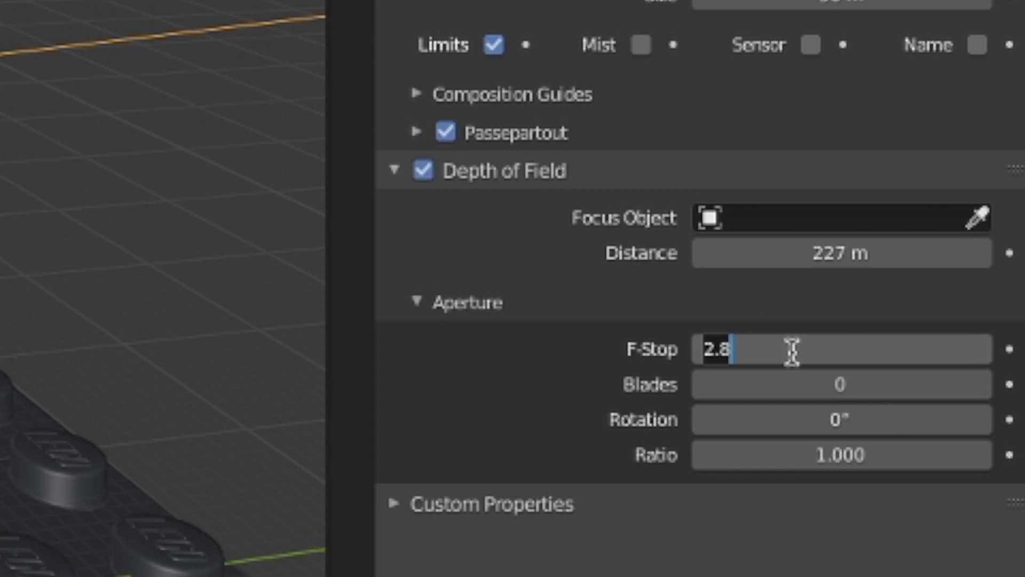
{"action": "type", "text": "0.01"}
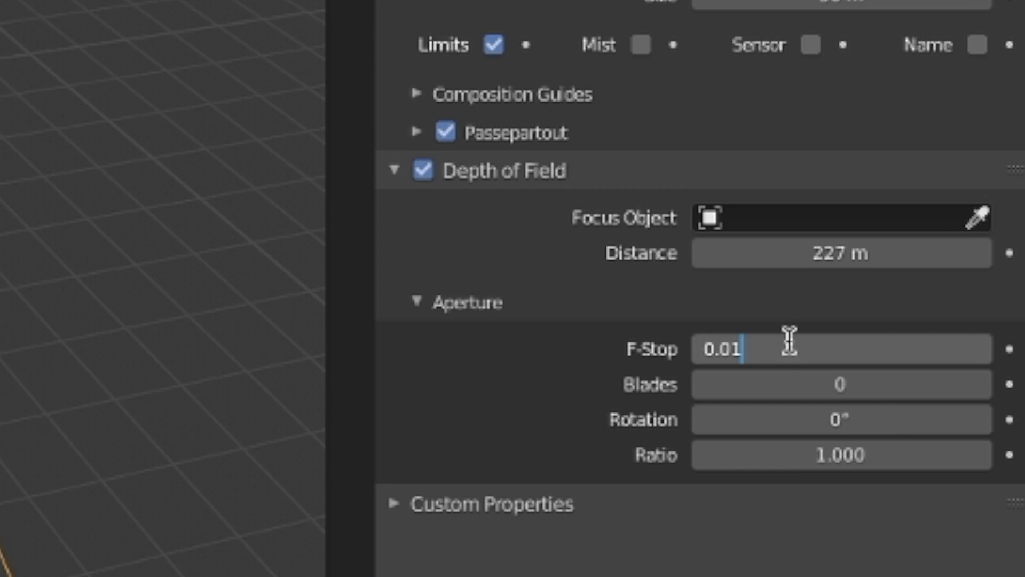
{"action": "double_click", "coordinate": [697, 458]}
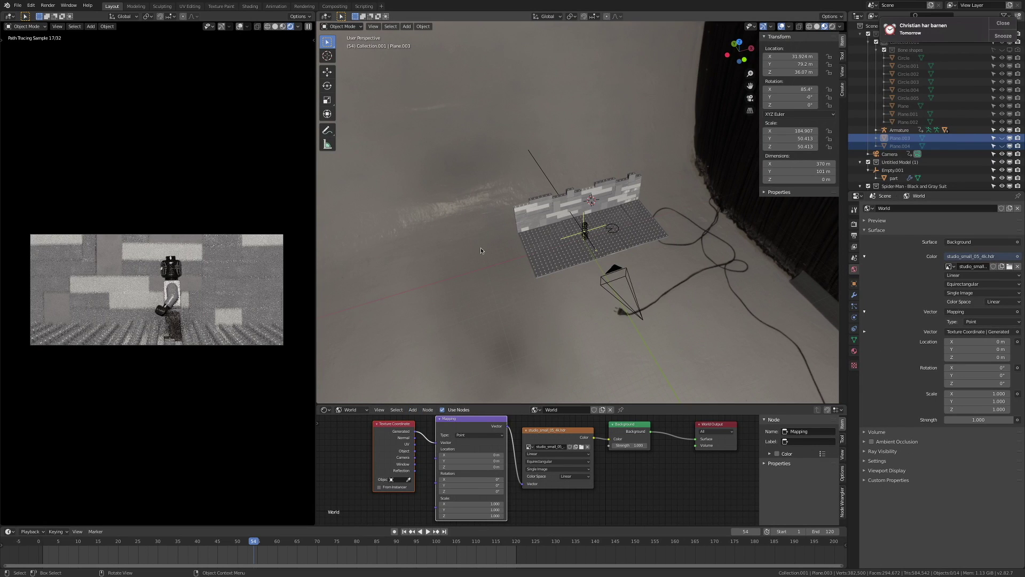
{"action": "middle_click_drag", "start_coordinate": [480, 251], "coordinate": [512, 235]}
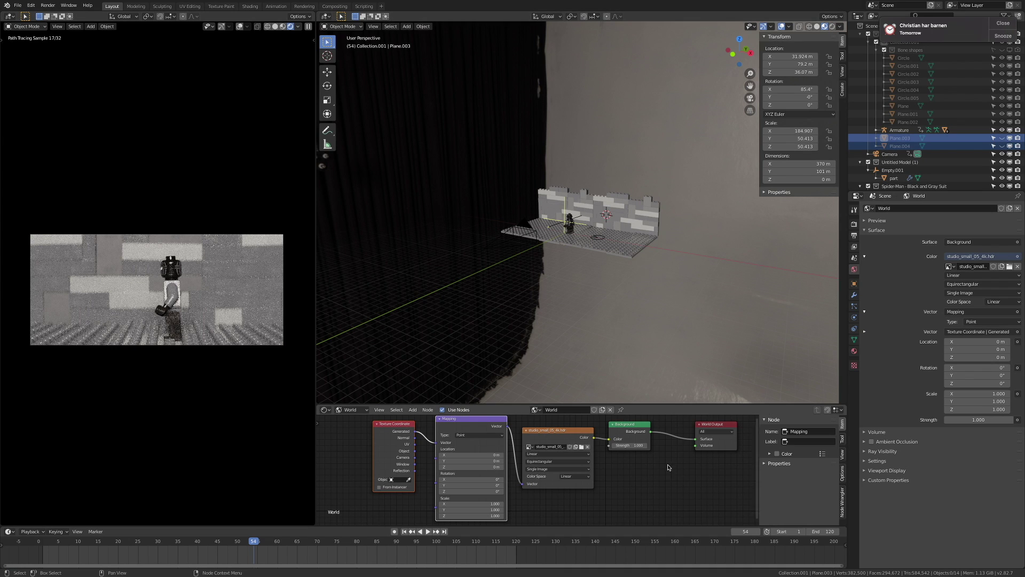
- Rotate the HDRI mapping to -115° on Z and begin editing world Strength
{"action": "left_click", "coordinate": [988, 383]}
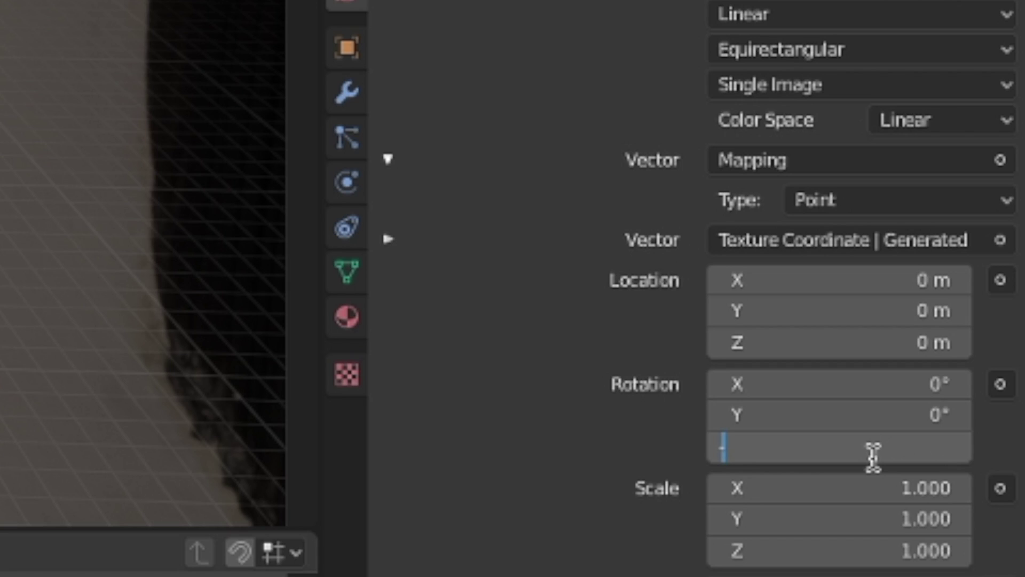
{"action": "type", "text": "-115"}
{"action": "key", "text": "Return"}
{"action": "left_click", "coordinate": [844, 411]}
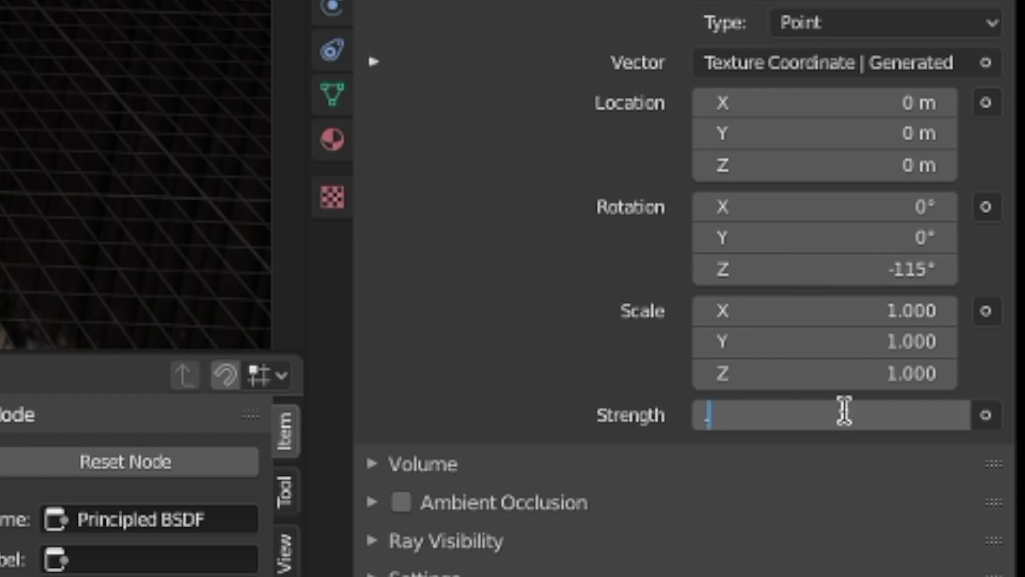